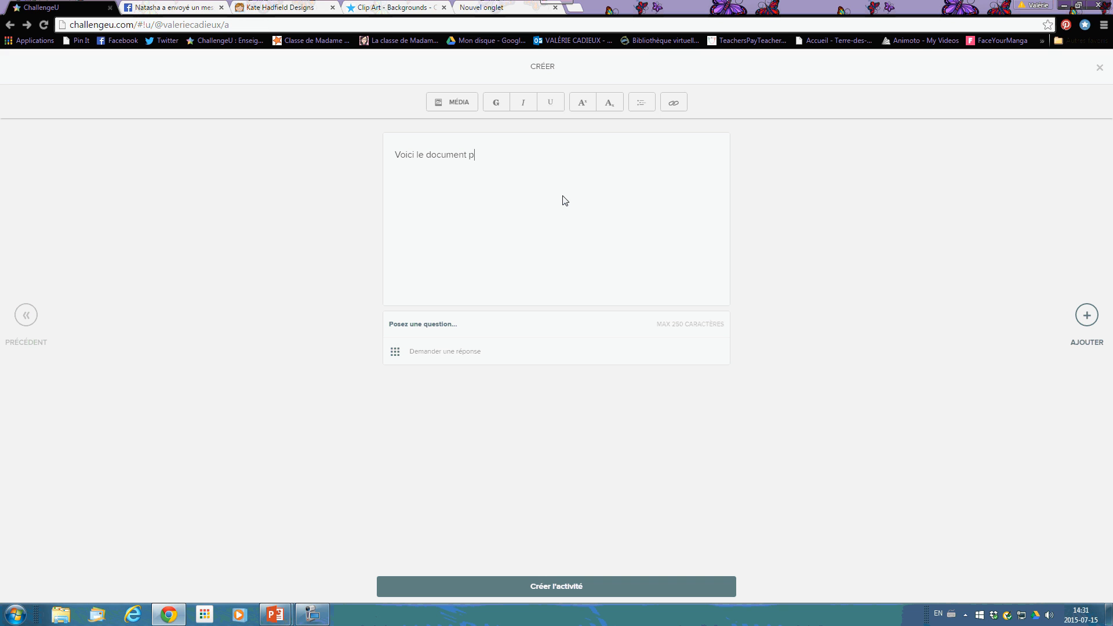
# Complete the activity text as "Voici le document pour faire des étiquettes de couverture de séquences sur ChallengeU ainsi qu'un titre.".
pyautogui.write('es étiquettes ')
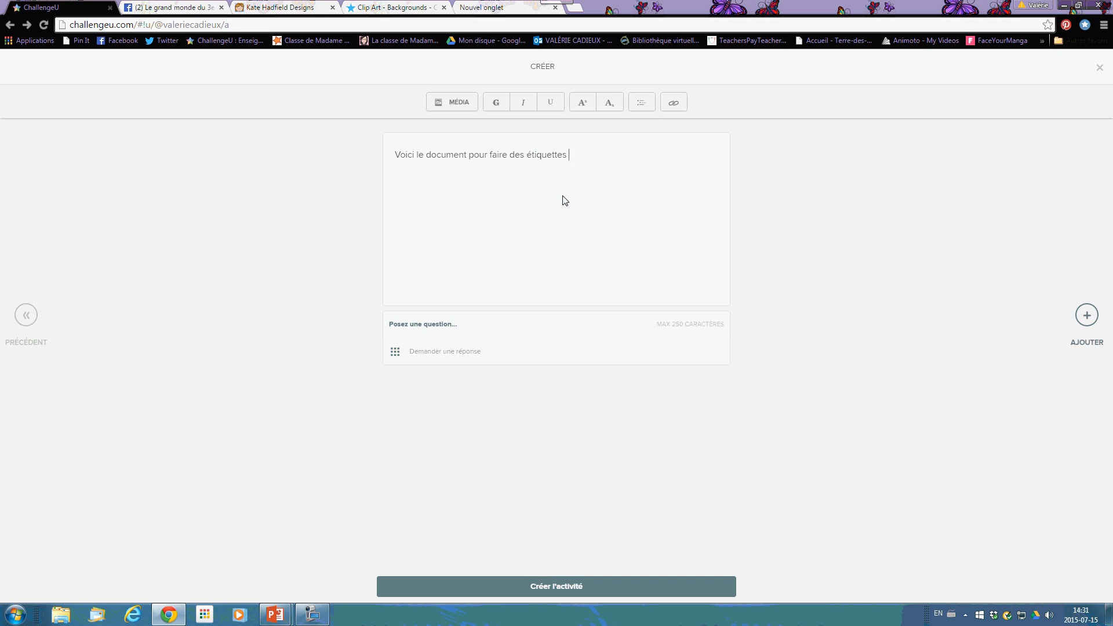
pyautogui.write('de couverture de séquenve')
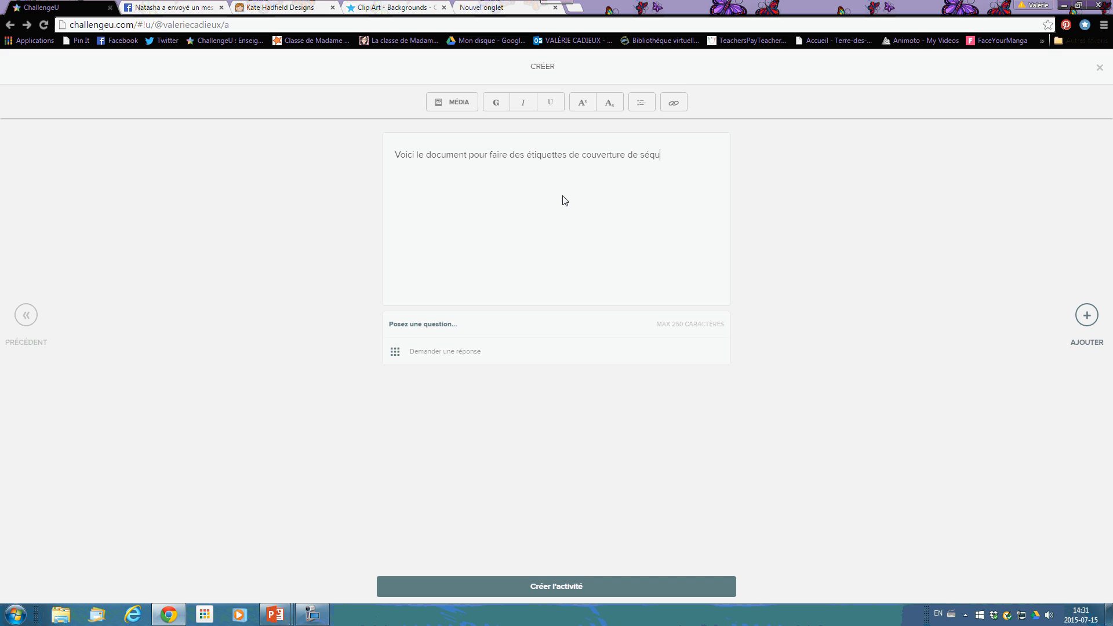
pyautogui.press('BackSpace')
pyautogui.press('BackSpace')
pyautogui.write('ces sur Cha;')
pyautogui.press('BackSpace')
pyautogui.write('llengeU.')
pyautogui.press('Return')
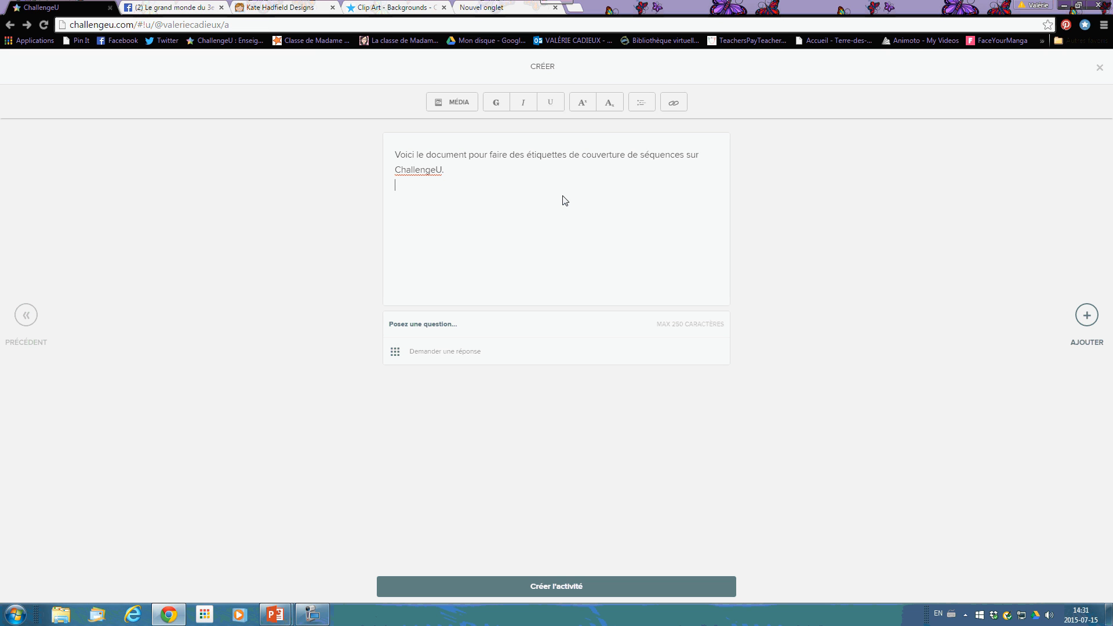
pyautogui.press('Return')
pyautogui.write("ainsi qu'un titre")
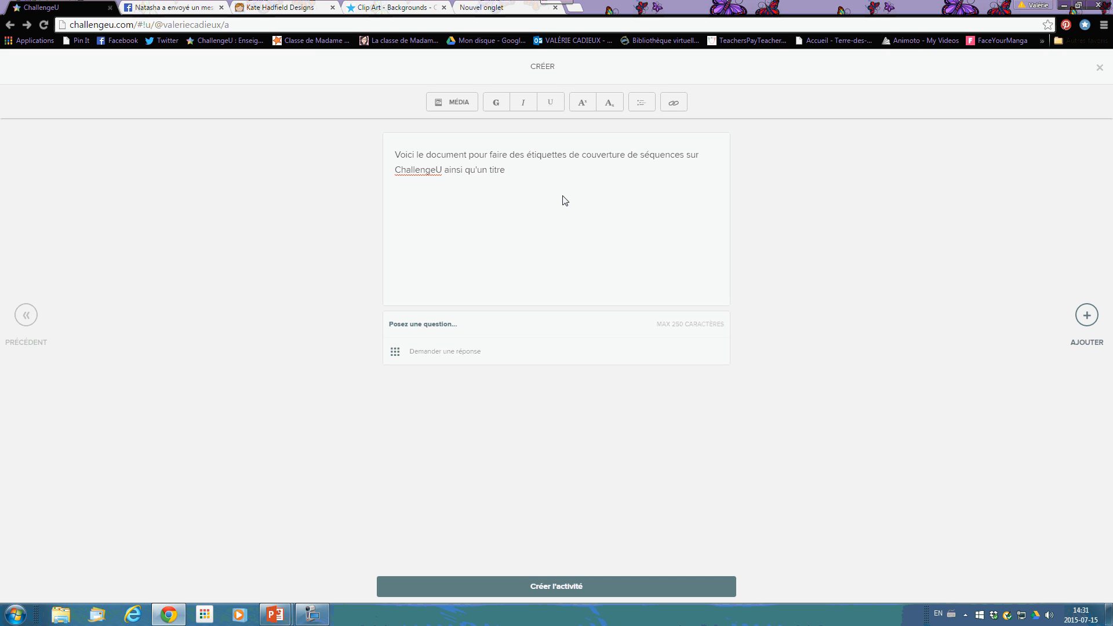
pyautogui.write('é')
# Switch to PowerPoint, save and close the étiqttes challengeU presentation, and minimize the remaining presentation to reach the desktop.
pyautogui.moveTo(272, 609)
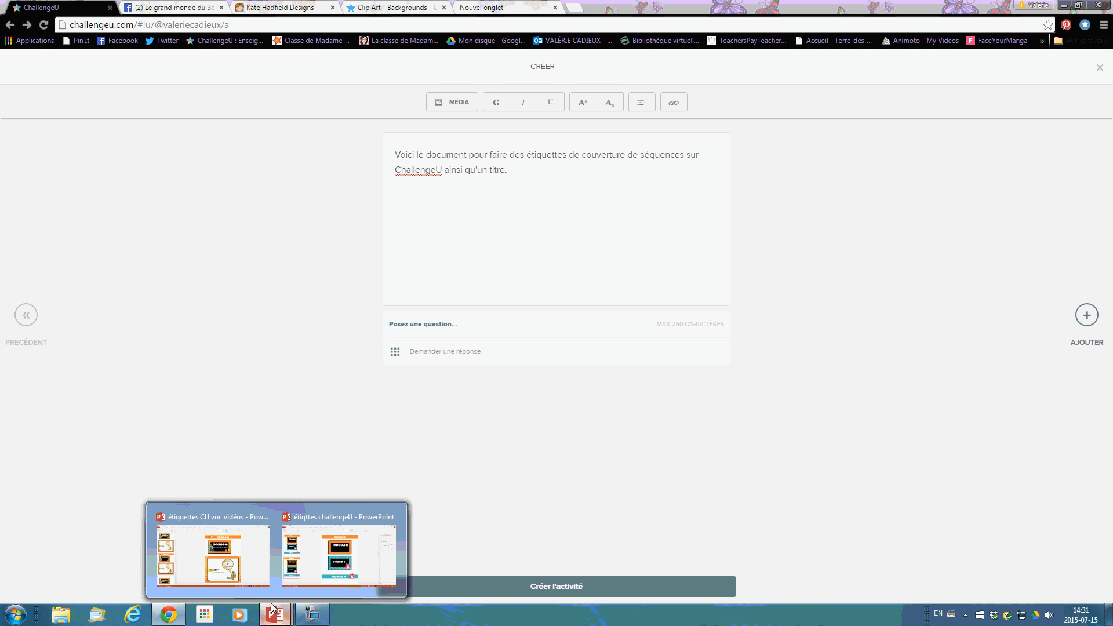
pyautogui.click(333, 560)
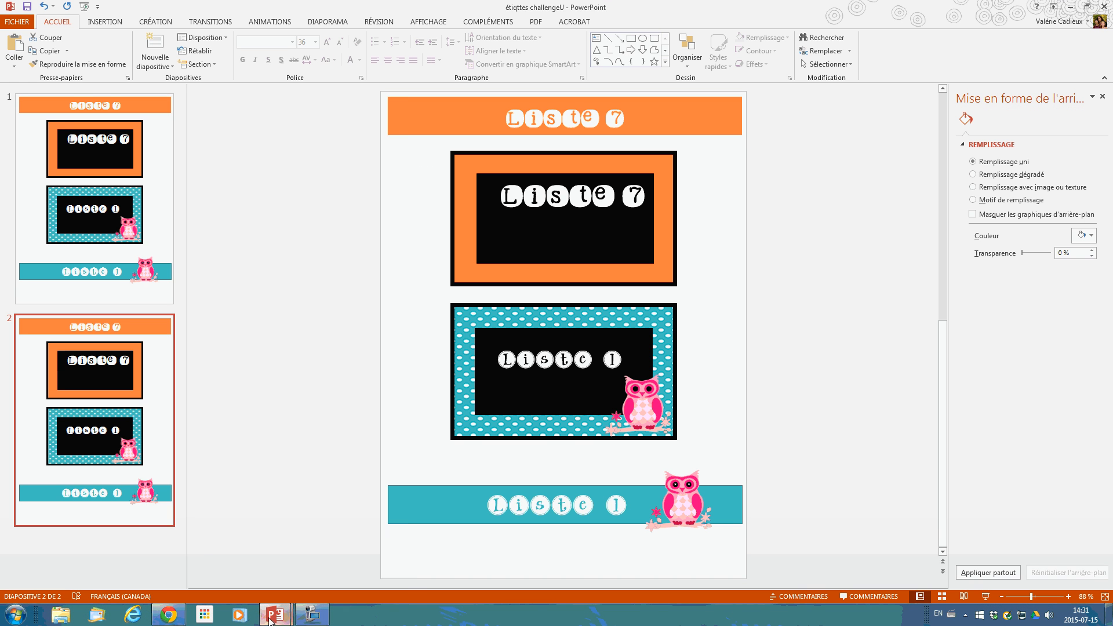
pyautogui.click(274, 613)
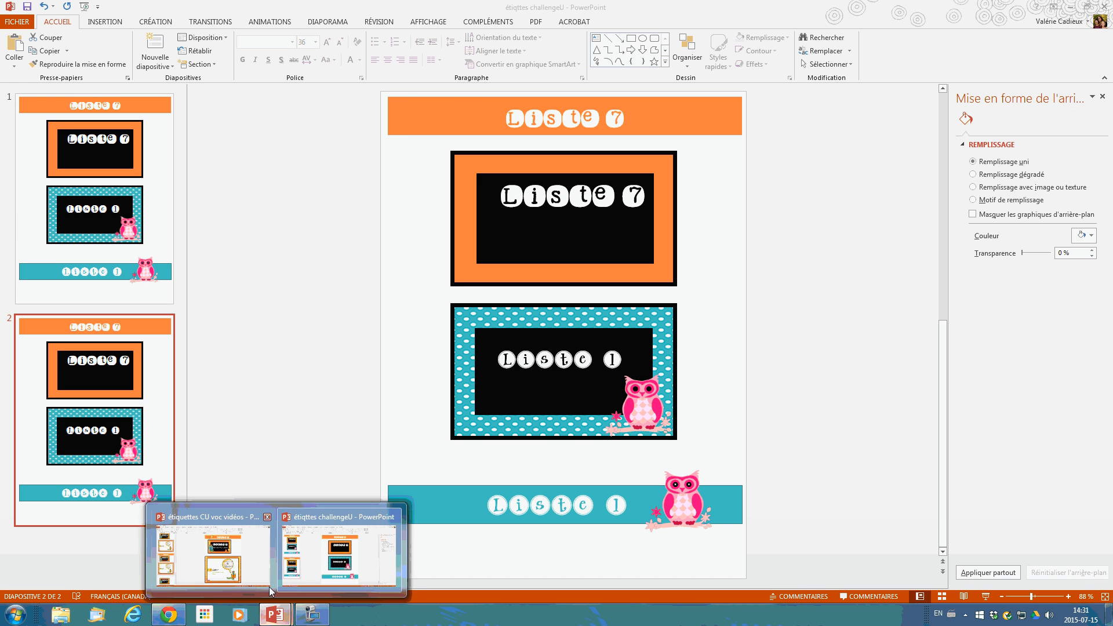
pyautogui.click(321, 571)
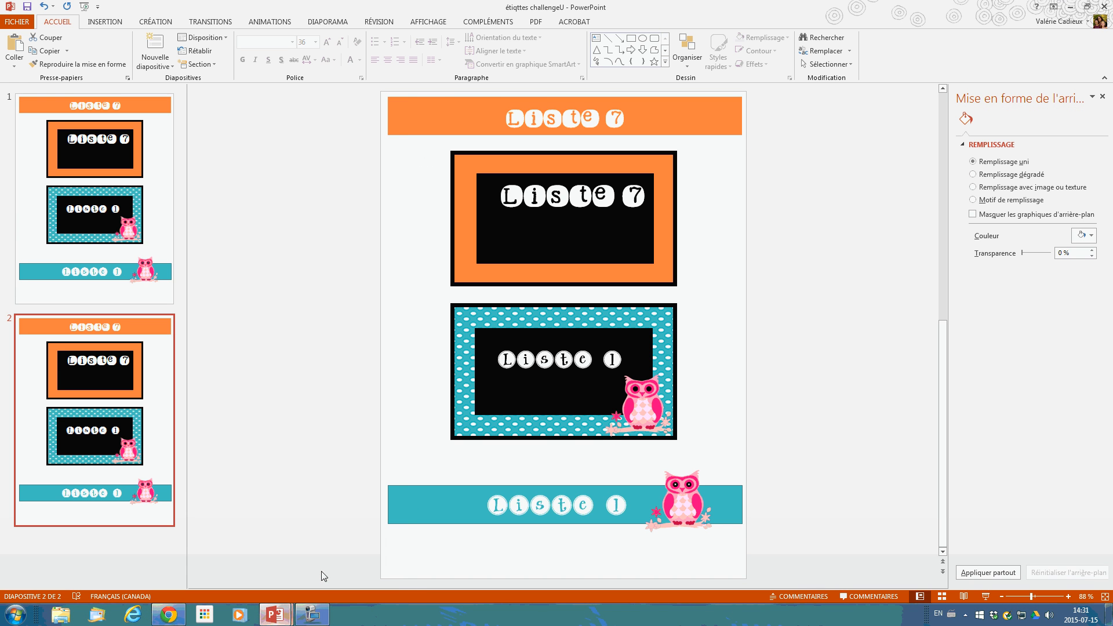
pyautogui.click(26, 7)
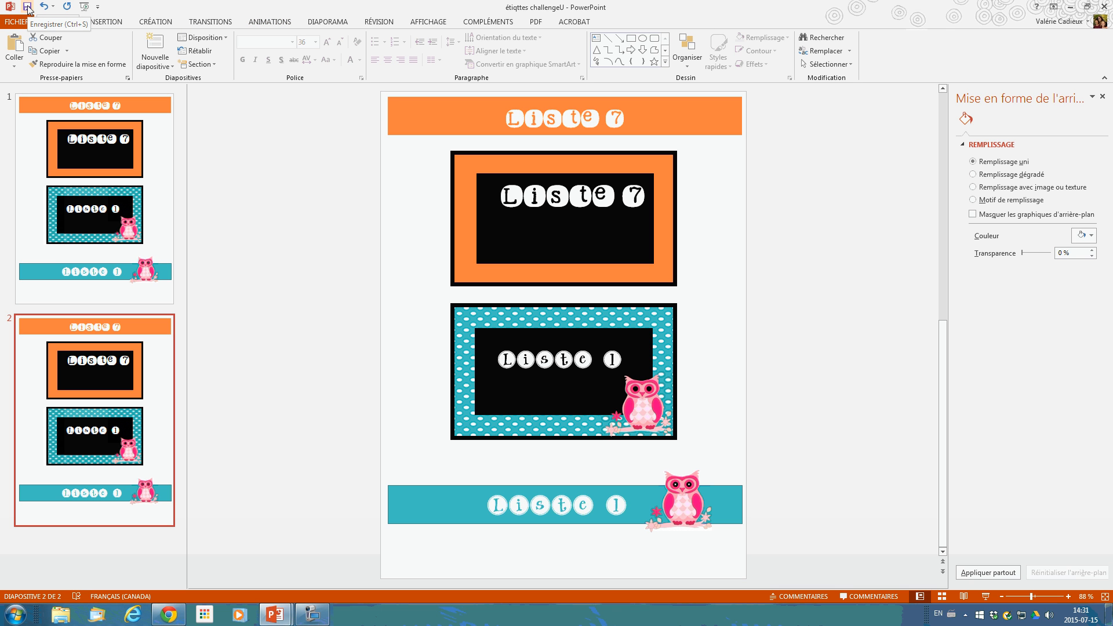
pyautogui.click(1105, 7)
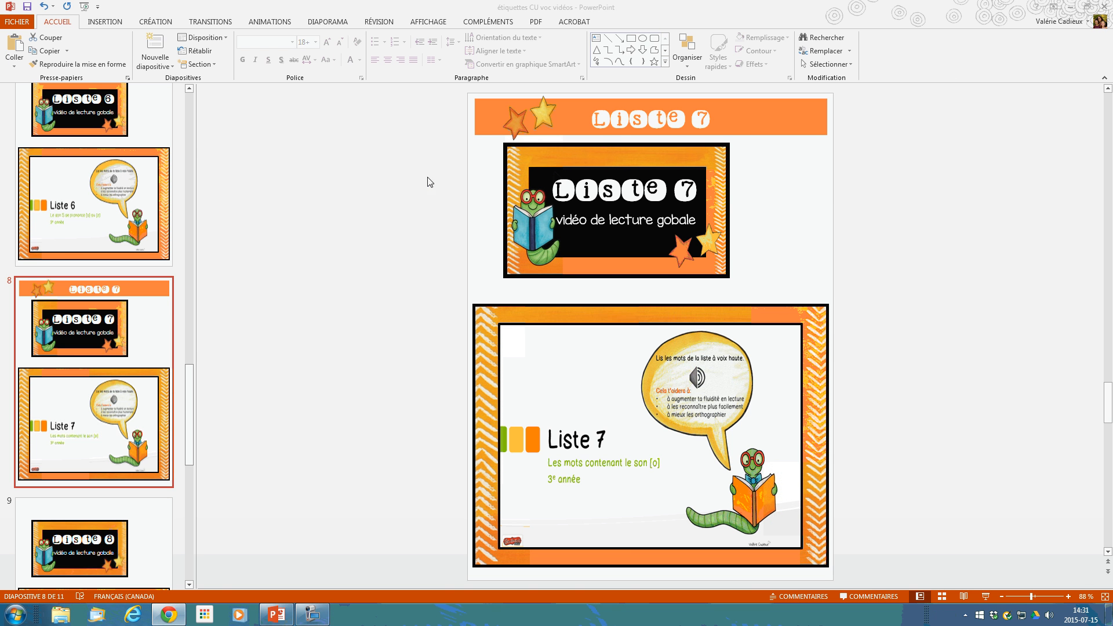
pyautogui.click(1070, 8)
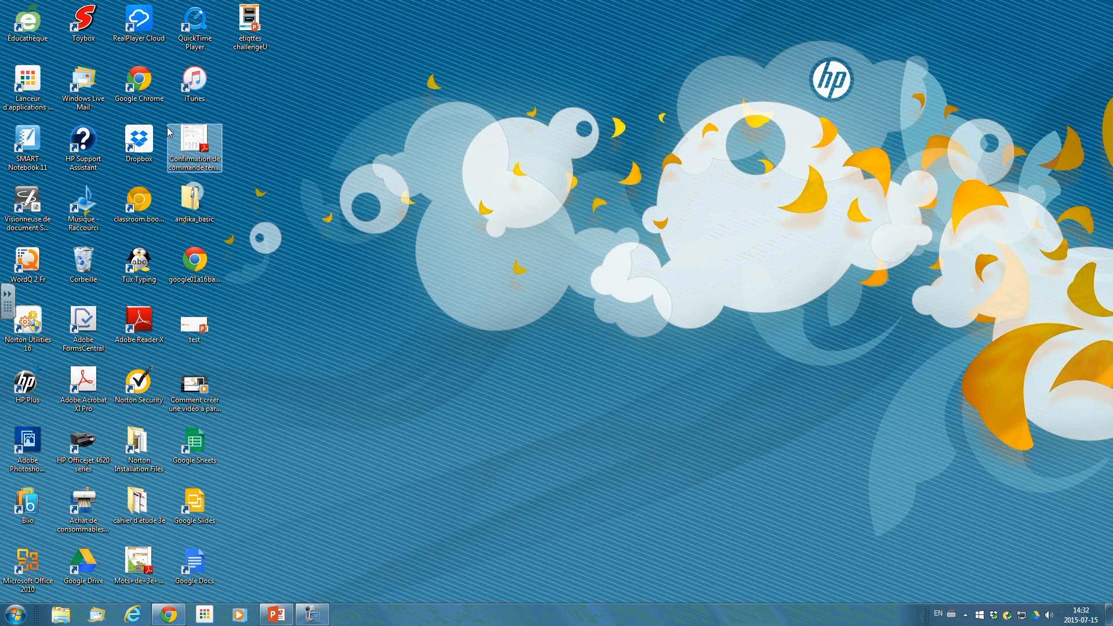
# Rename the étiqttes challengeU presentation file on the desktop as "étiquettes challengeU".
pyautogui.click(241, 26)
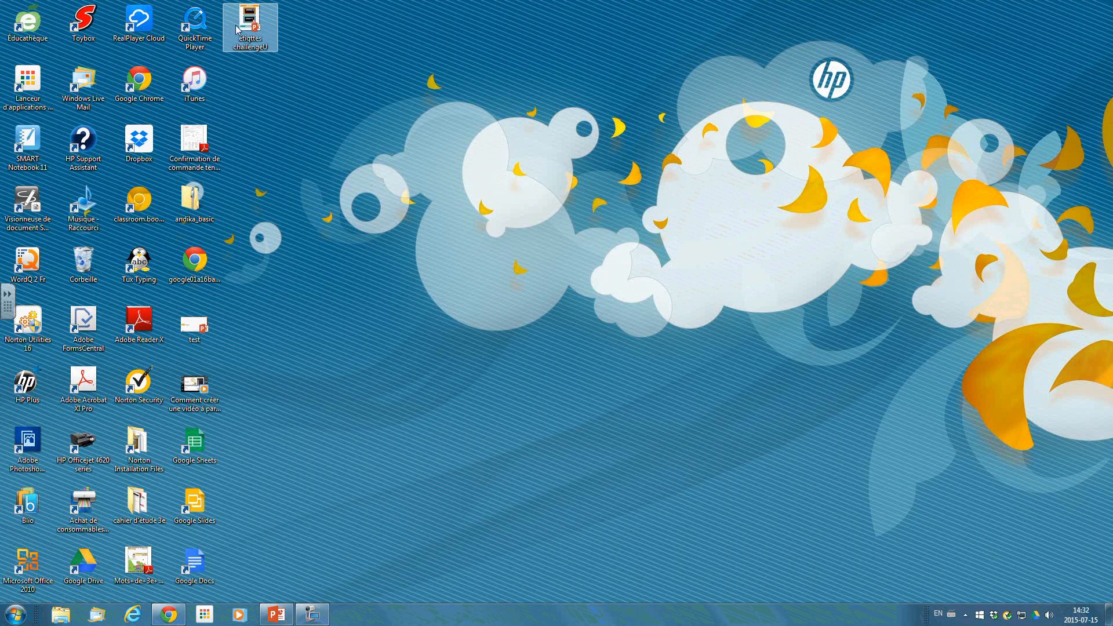
pyautogui.rightClick(238, 25)
pyautogui.click(308, 286)
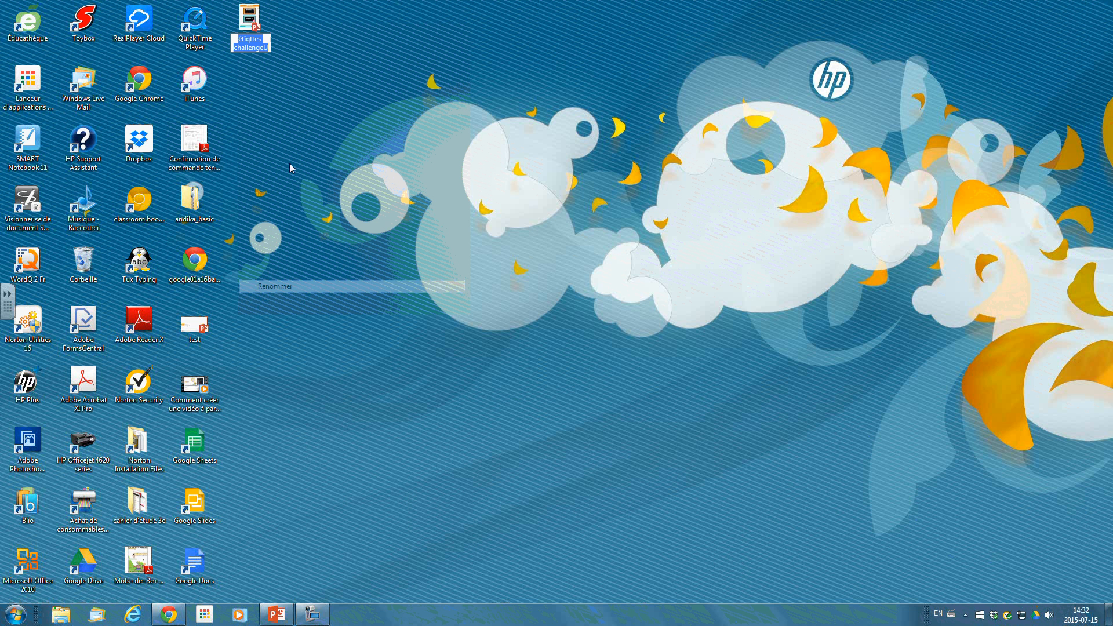
pyautogui.click(250, 39)
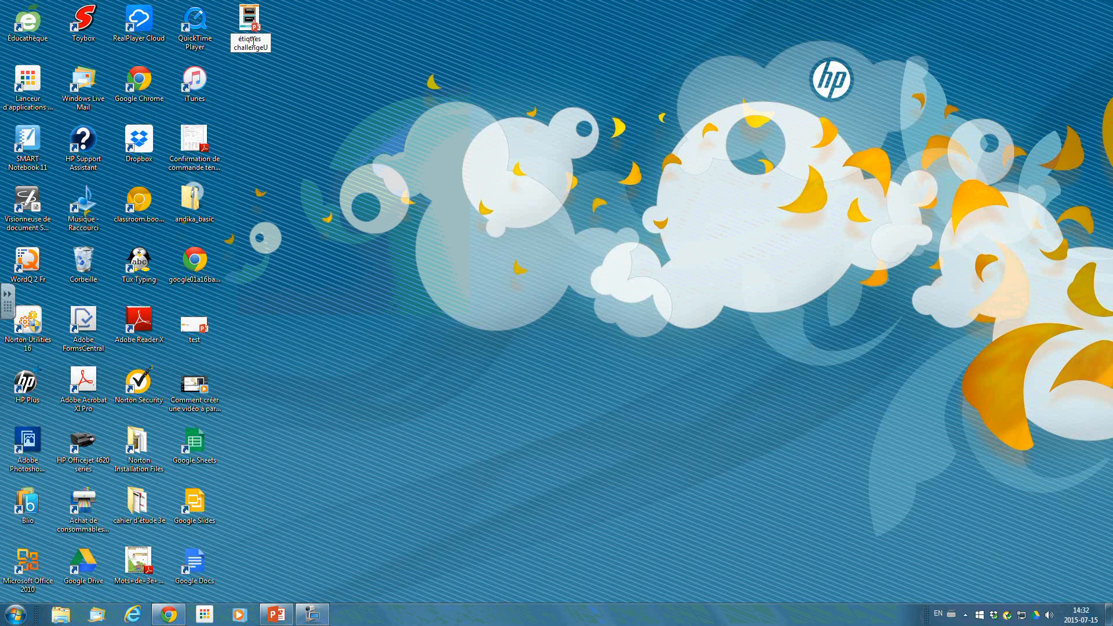
pyautogui.write('uet')
pyautogui.press('Return')
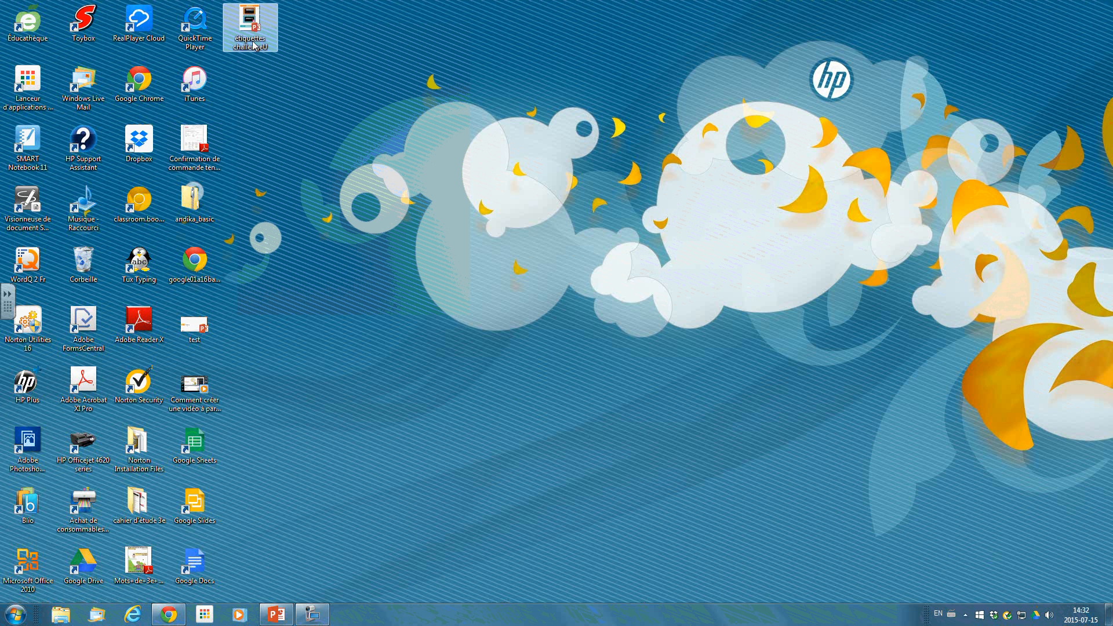
pyautogui.click(323, 105)
# Return to ChallengeU in Chrome and attach the desktop file étiquettes challengeU to the activity below its text.
pyautogui.click(284, 614)
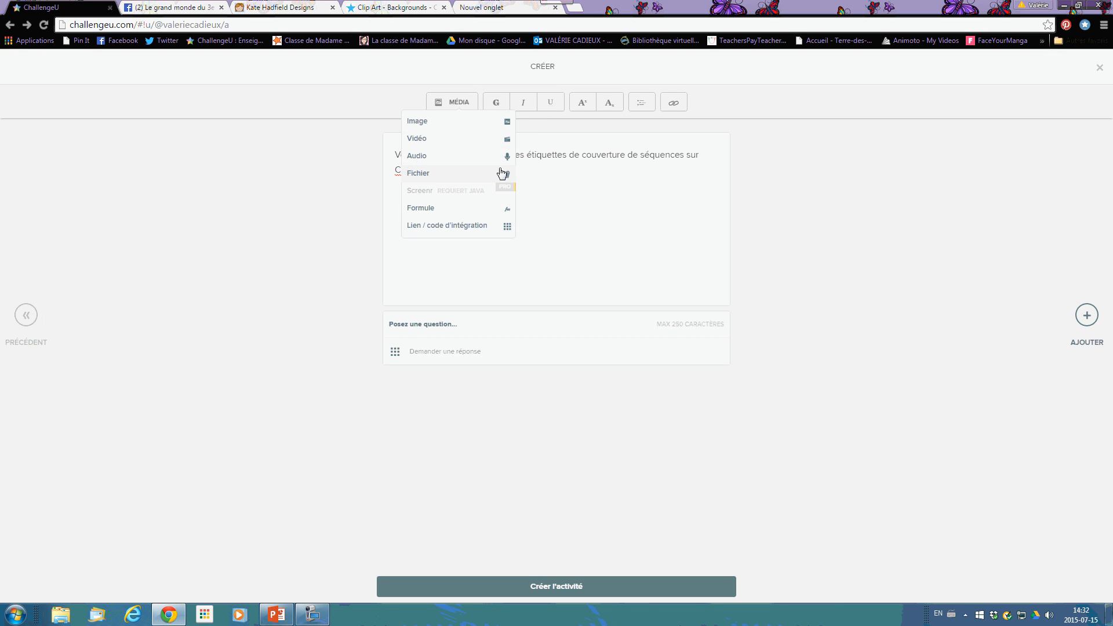
pyautogui.click(500, 171)
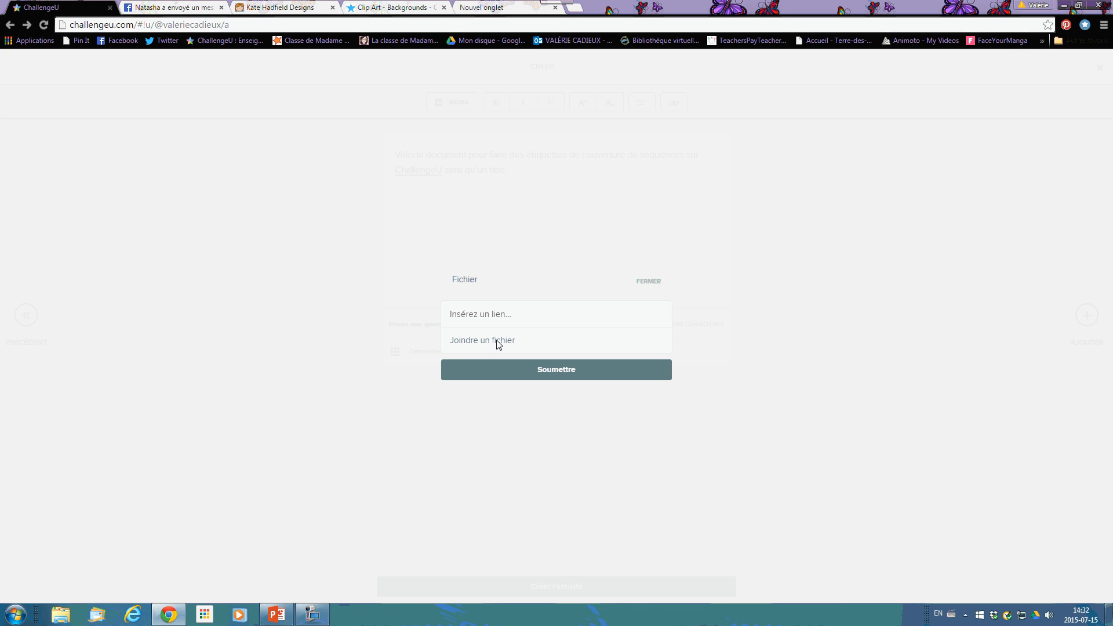
pyautogui.click(498, 344)
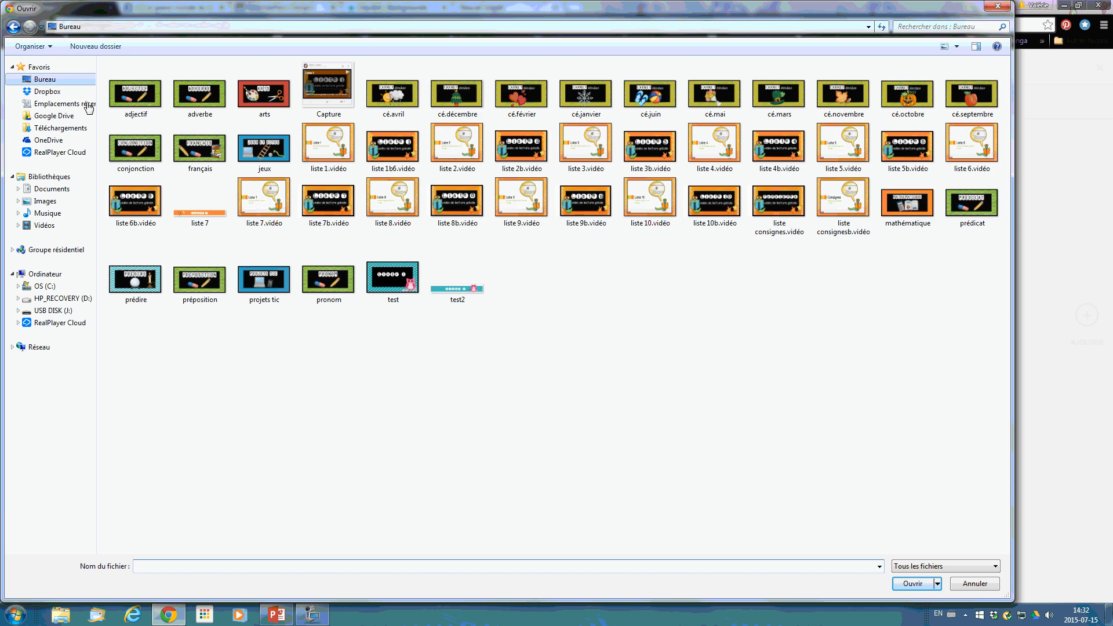
pyautogui.click(213, 261)
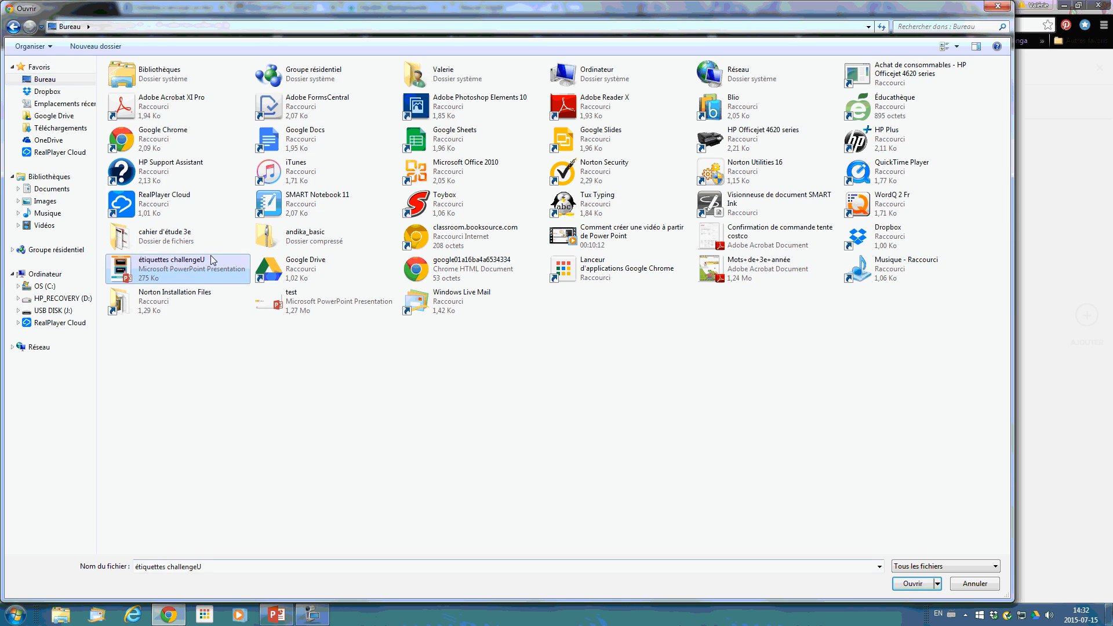
pyautogui.doubleClick(213, 261)
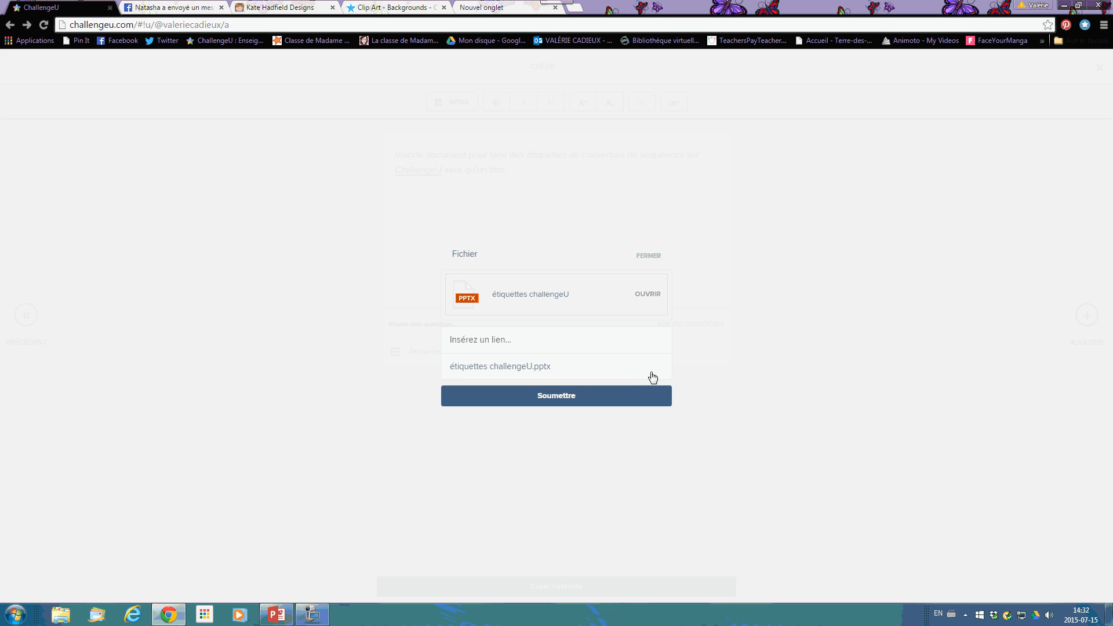
pyautogui.click(603, 401)
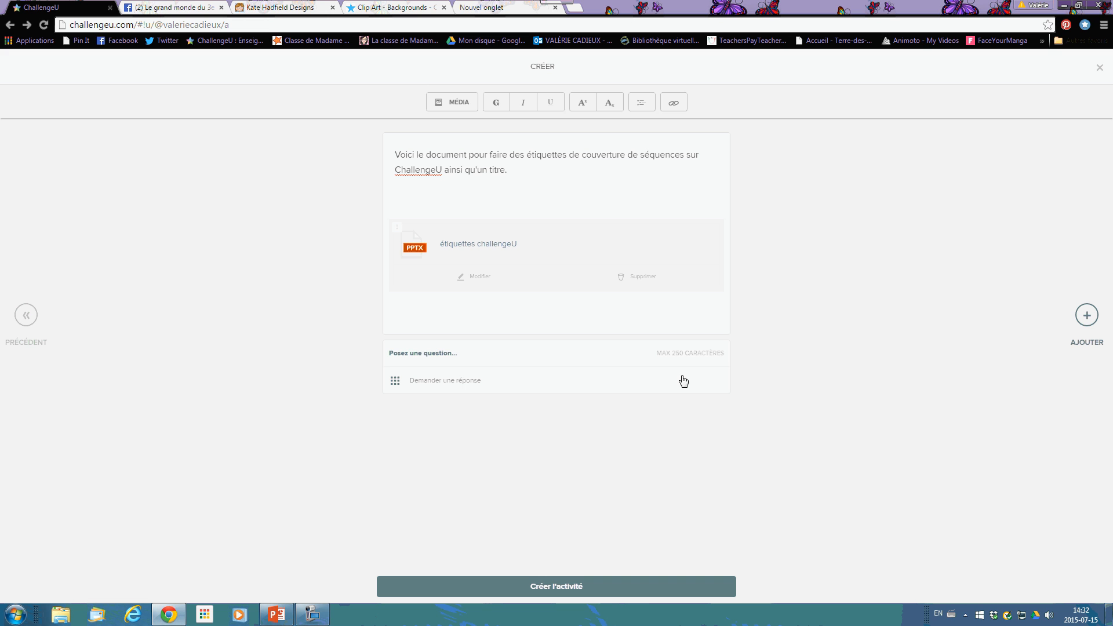
# Enter "Es-tu content?" as the activity's question.
pyautogui.click(558, 349)
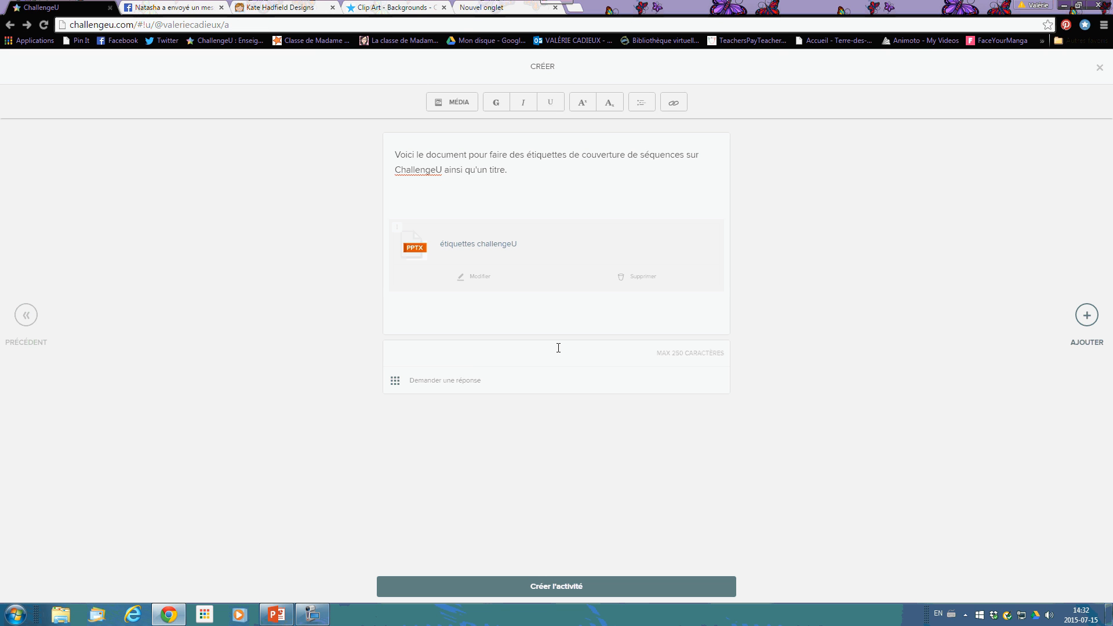
pyautogui.write('E')
pyautogui.press('BackSpace')
pyautogui.write('A')
pyautogui.press('BackSpace')
pyautogui.write('Es-tu co')
pyautogui.write('ntent?')
# Request a confirmation response with the button text "Je suis tellement content(e) … de ce beau partage!", inserting the author's first name after "content(e)".
pyautogui.click(482, 383)
pyautogui.click(522, 144)
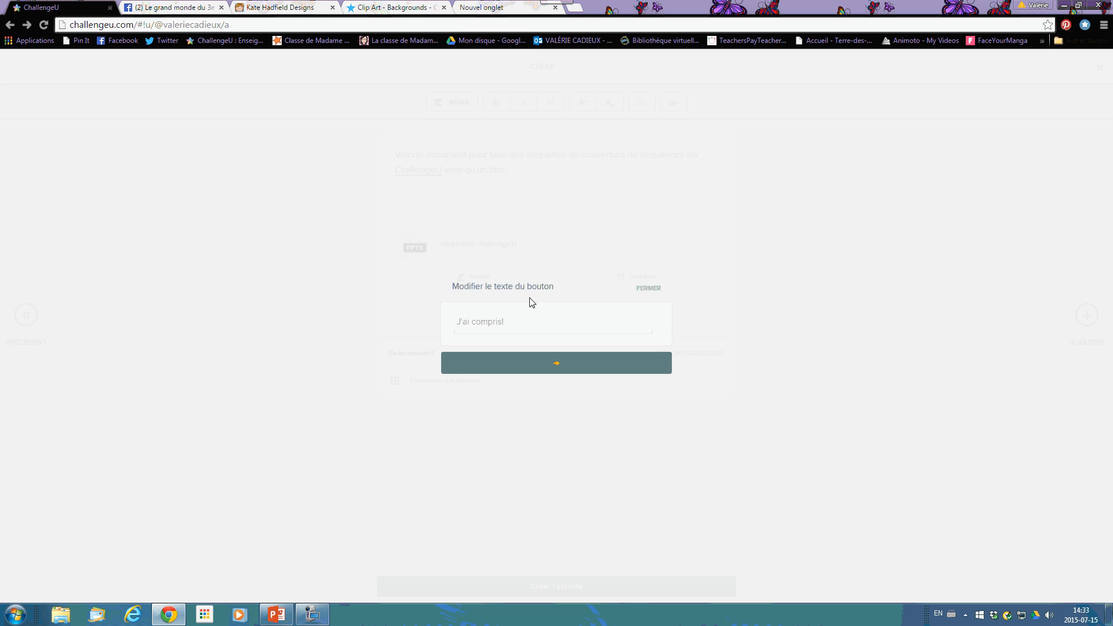
pyautogui.click(524, 327)
pyautogui.write('Je suis tellement content(e) Val')
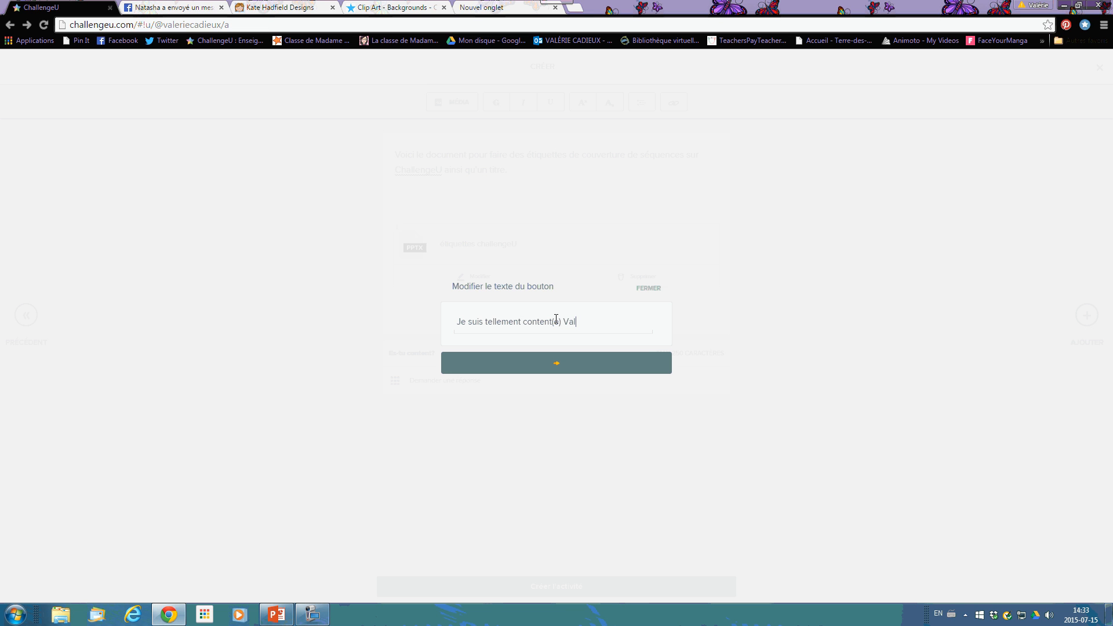
pyautogui.write('érie de ce beau p')
pyautogui.write('art')
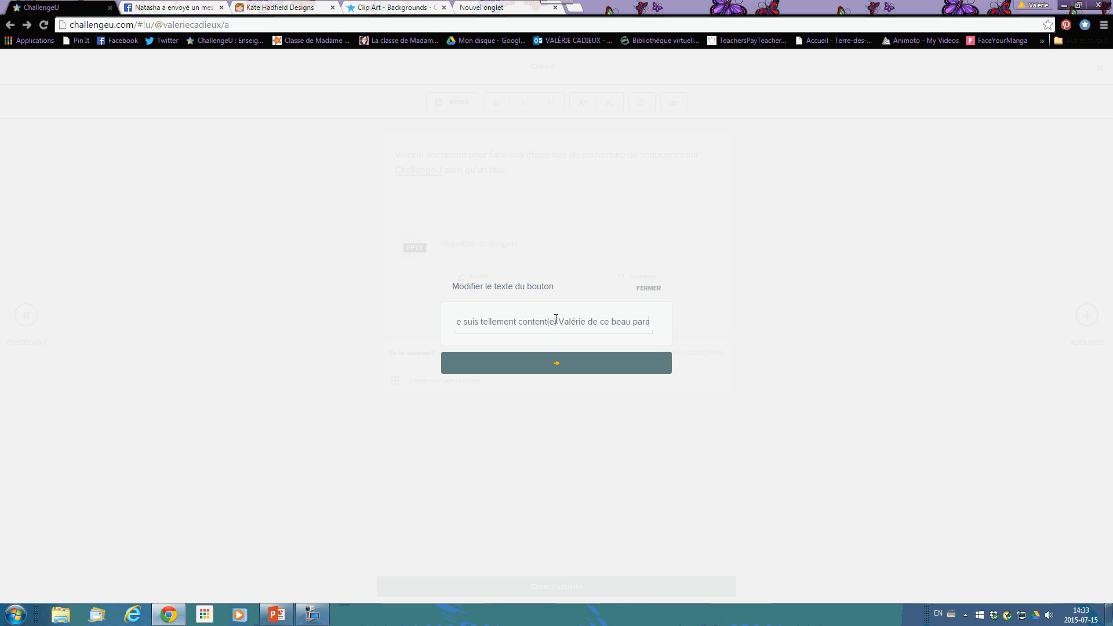
pyautogui.press('BackSpace')
pyautogui.write('tage')
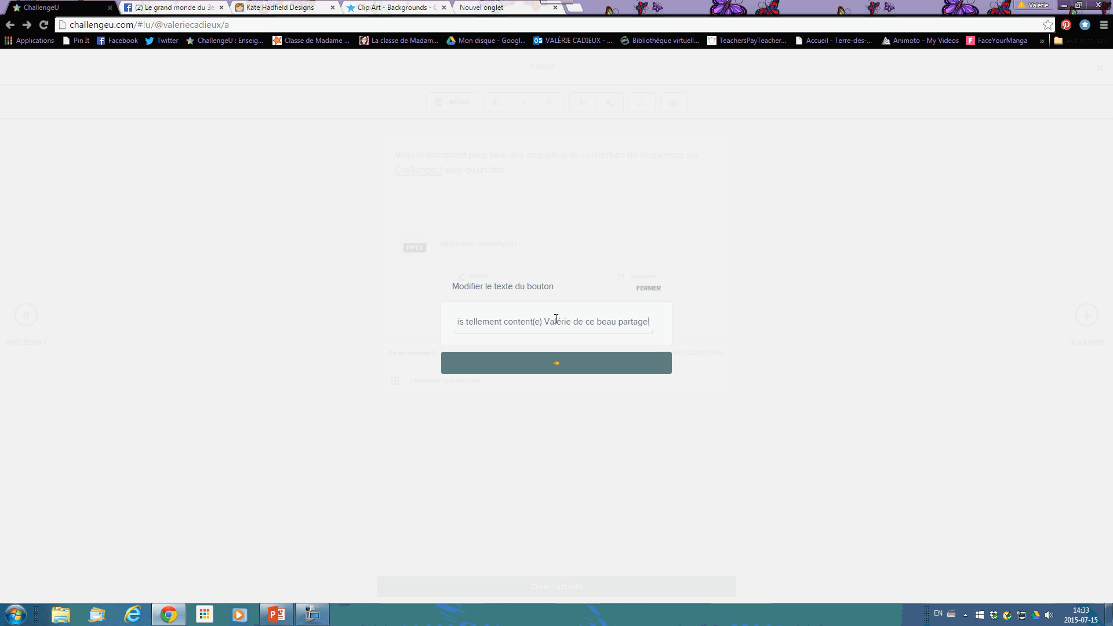
pyautogui.click(566, 363)
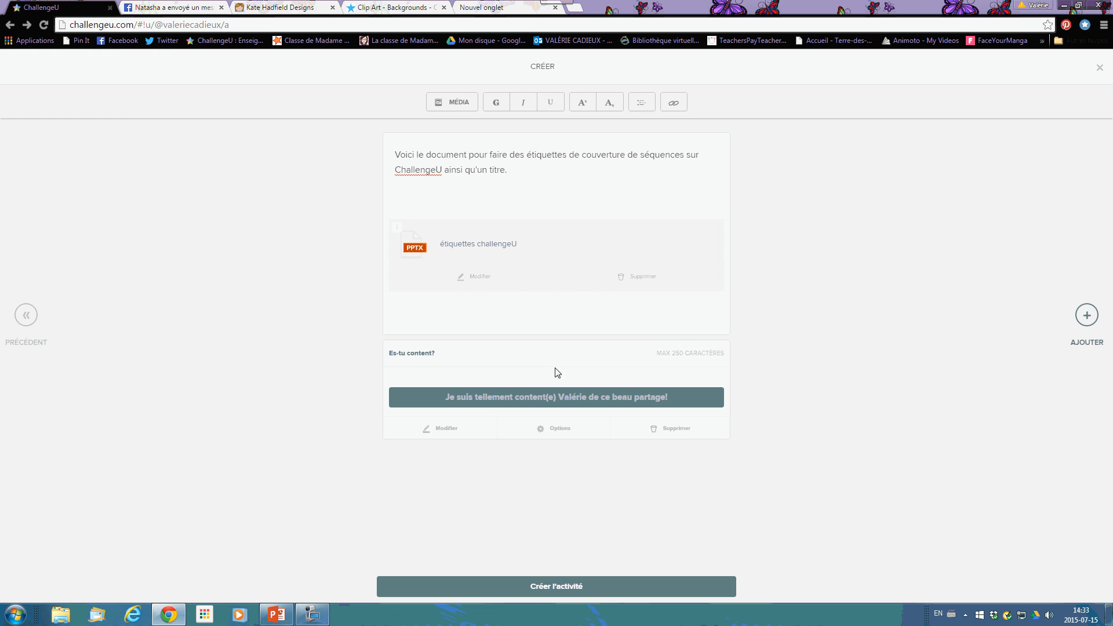
# Add a second activity with the text "Vidéo tutoriel" and the question "As-tu bien compris?".
pyautogui.click(1086, 315)
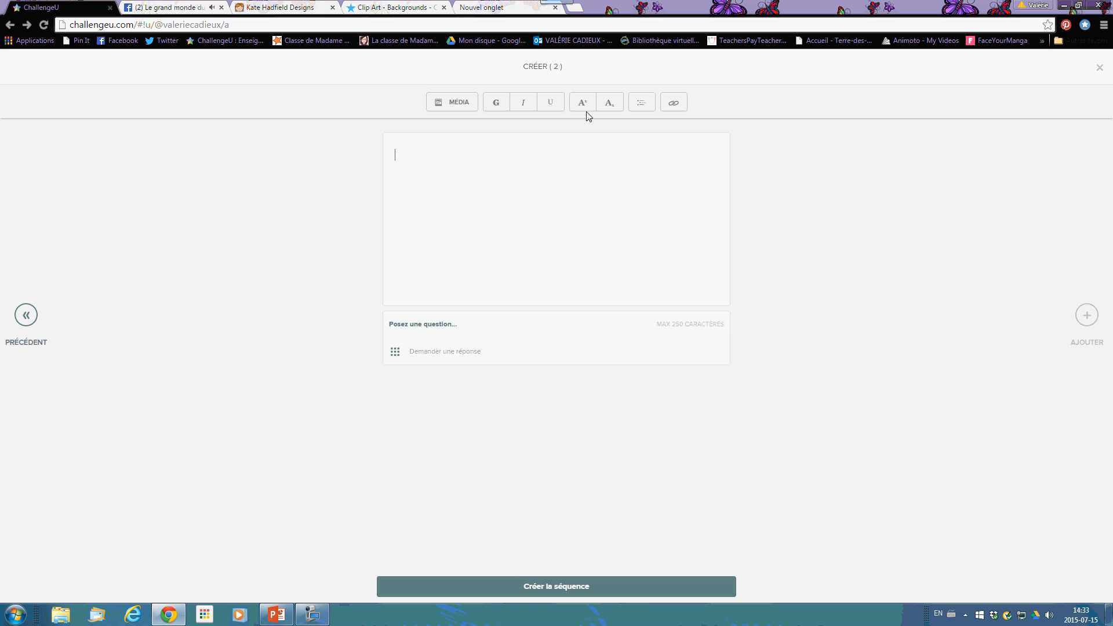
pyautogui.write('idéo tutoriel')
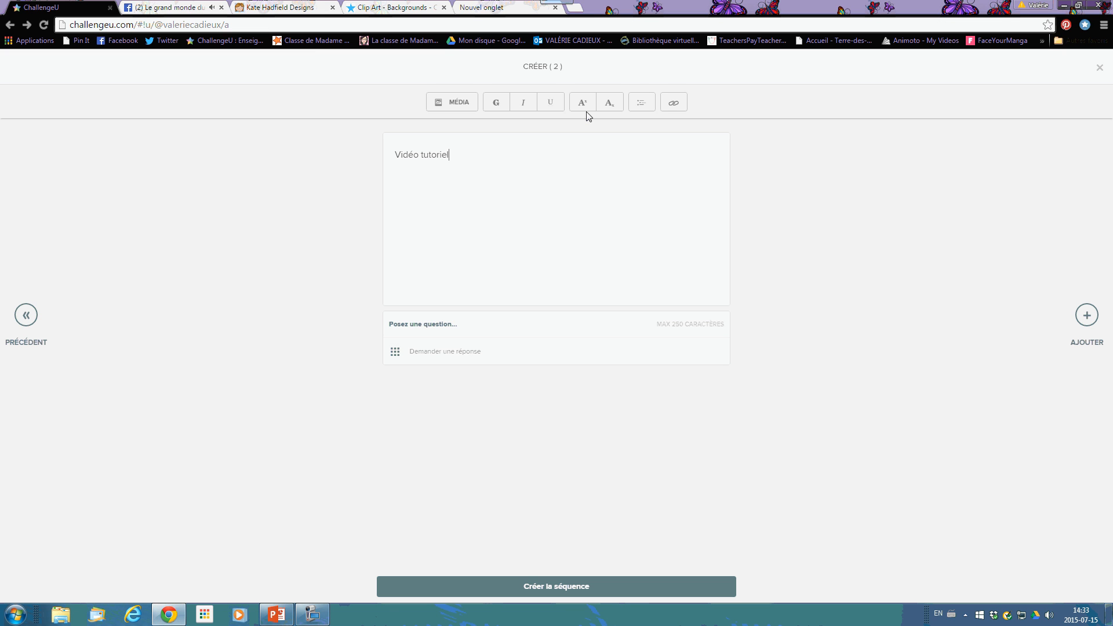
pyautogui.click(450, 322)
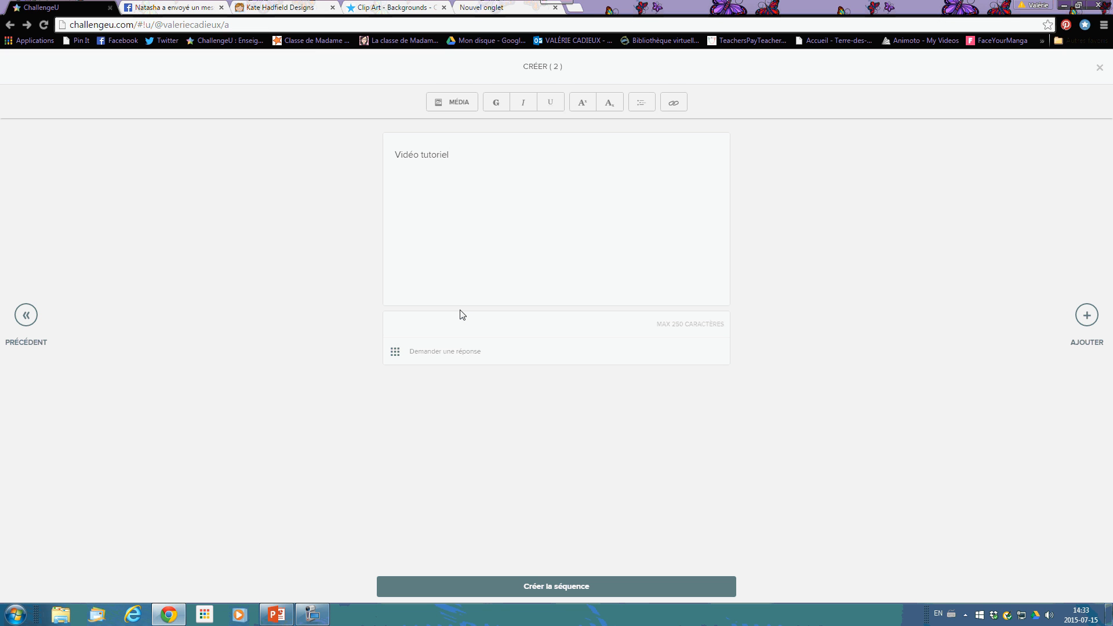
pyautogui.write('As-tu')
pyautogui.press('BackSpace')
pyautogui.press('BackSpace')
pyautogui.press('BackSpace')
pyautogui.press('BackSpace')
pyautogui.press('BackSpace')
pyautogui.write('As-tu bien comp')
# Request a confirmation response for the second activity with the button text "Je suis maintenant un génie de la création d'étiquette!".
pyautogui.click(445, 359)
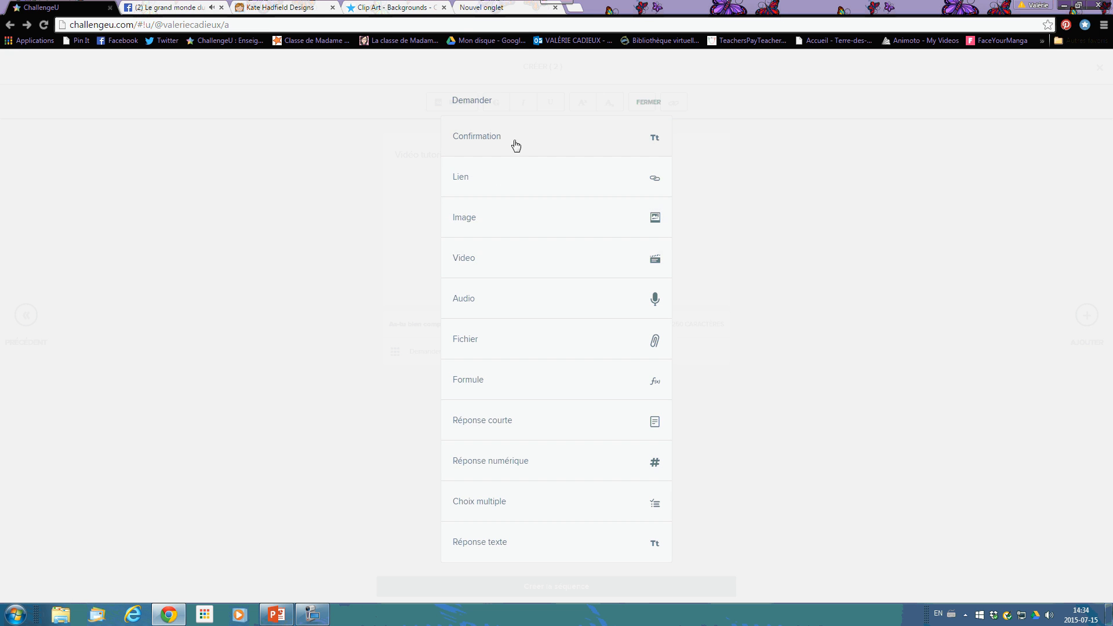
pyautogui.click(515, 145)
pyautogui.write('J')
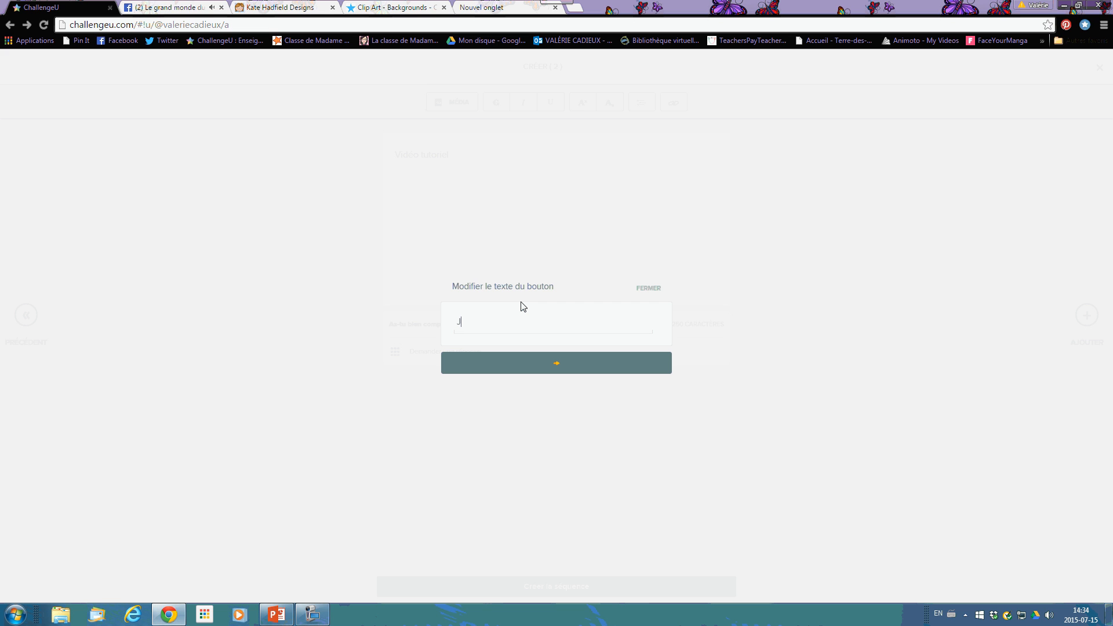
pyautogui.write('e suis maintenant un génie de la créati')
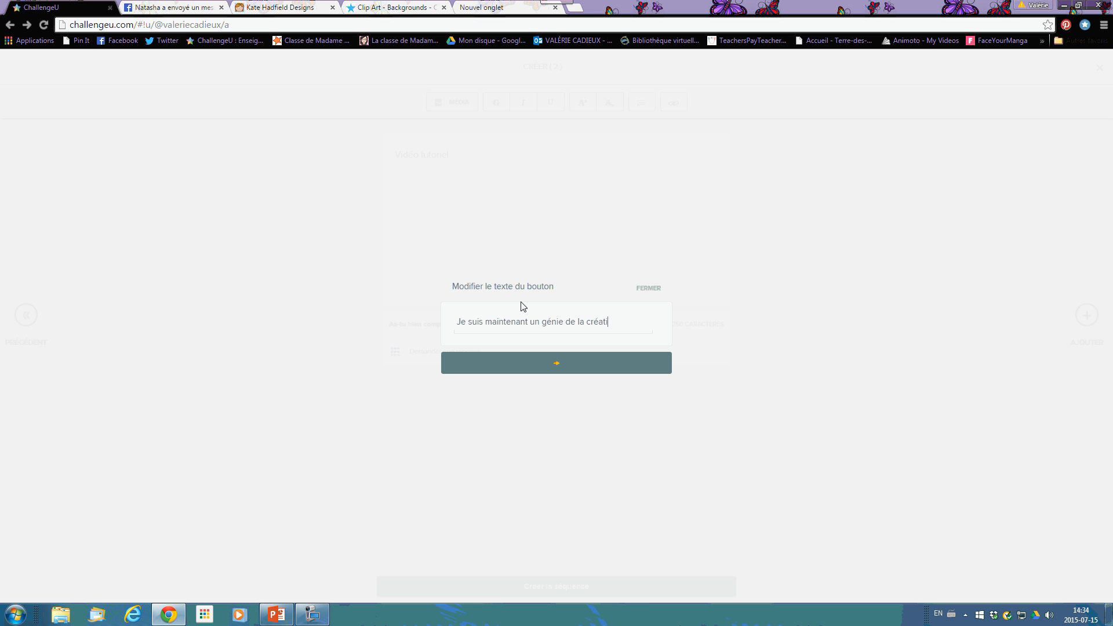
pyautogui.write("on d'étiquette!")
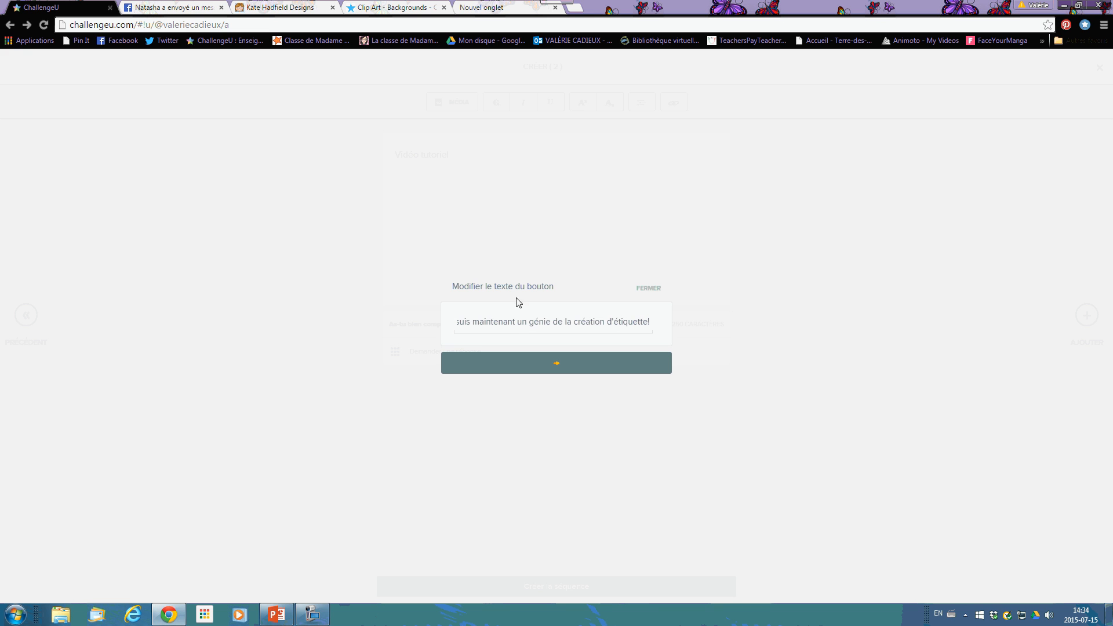
pyautogui.click(557, 363)
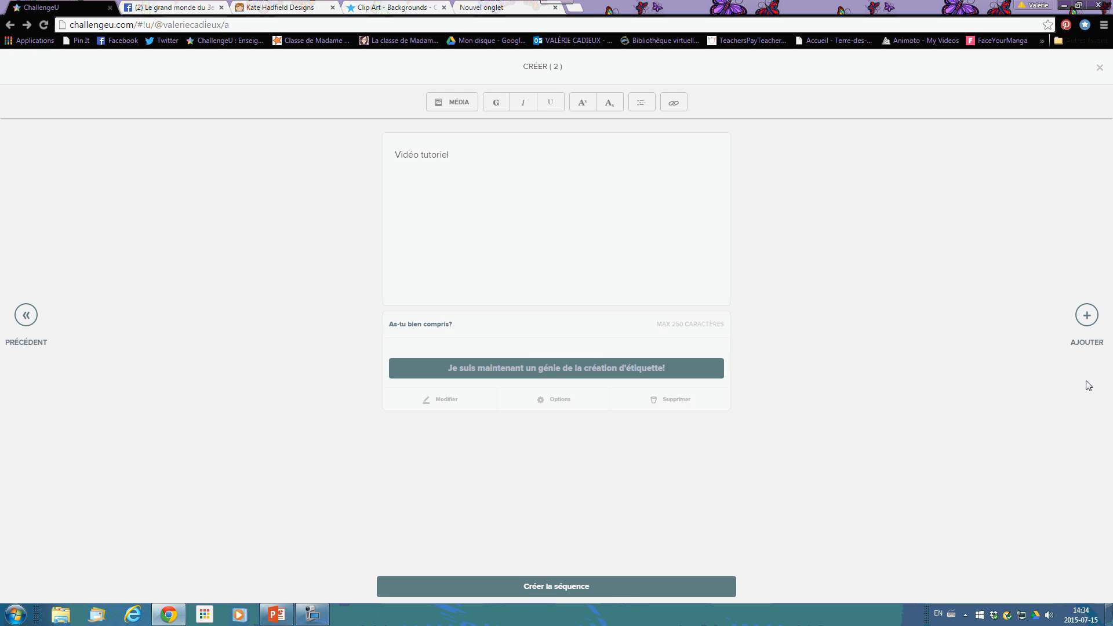
# Create the two-activity sequence and proceed through its preview to the keyword settings for publishing.
pyautogui.click(622, 590)
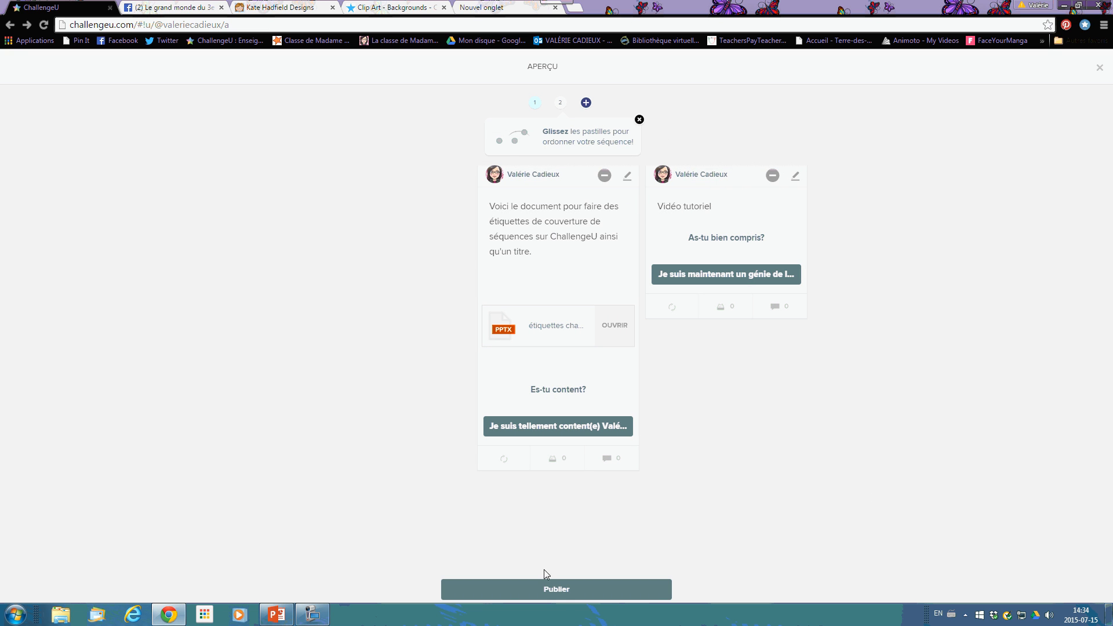
pyautogui.click(566, 592)
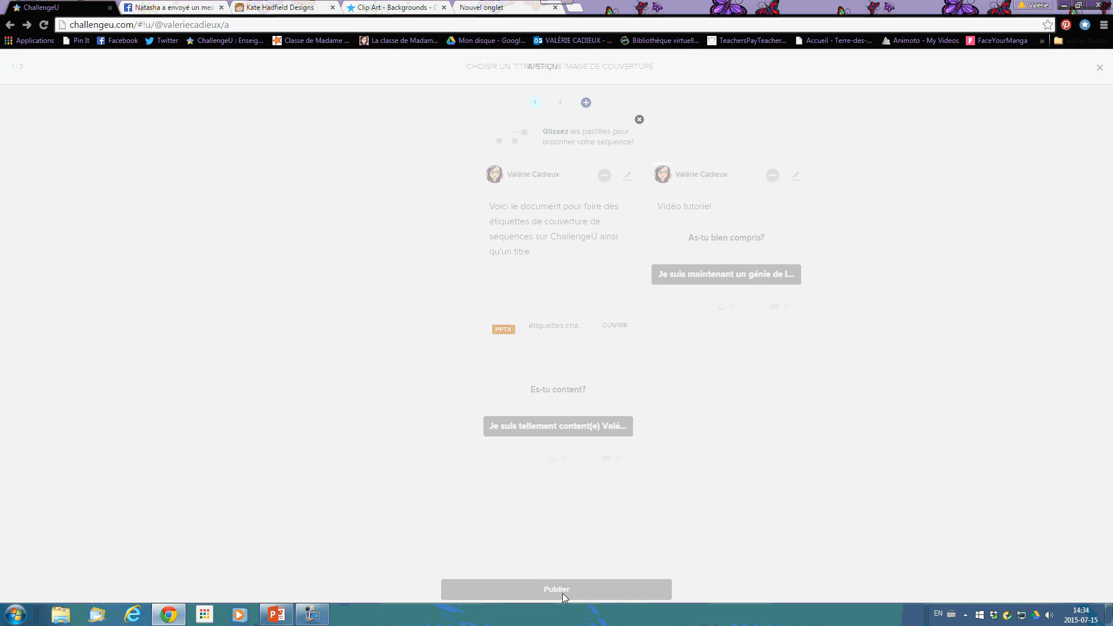
pyautogui.click(707, 227)
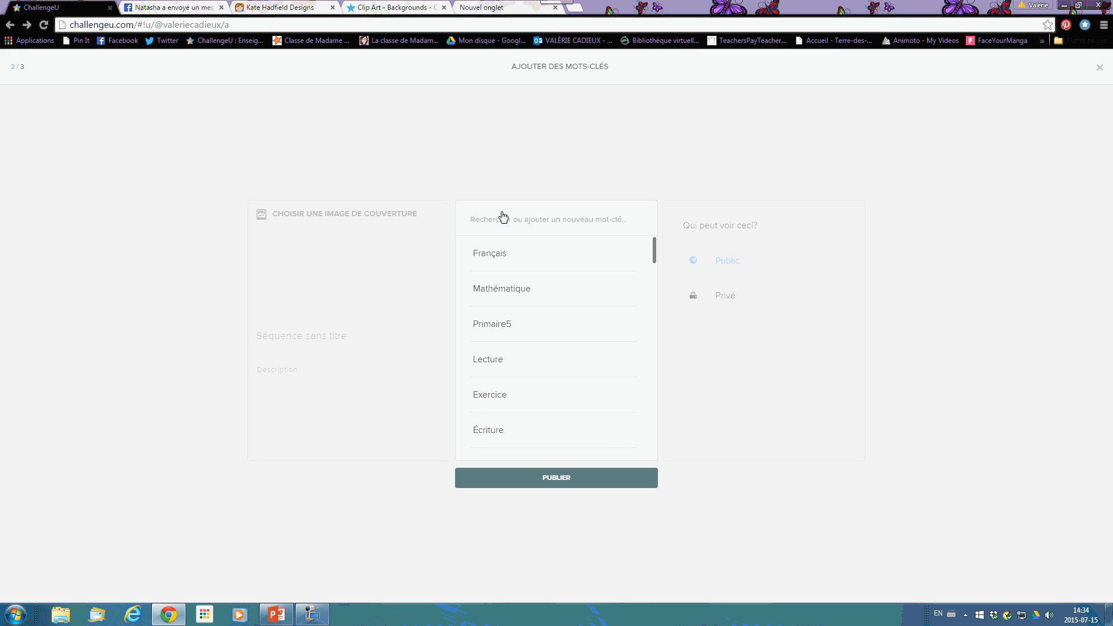
# Add the keywords "Aide", "Étiquette", "Vidéo" and "Challengeu" to the sequence.
pyautogui.click(503, 218)
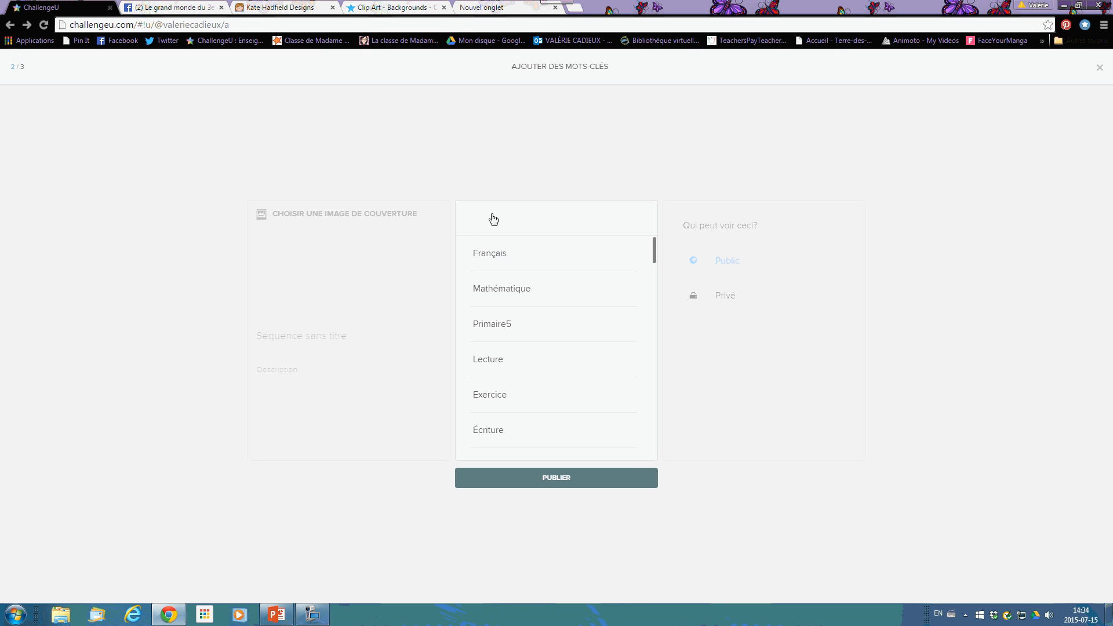
pyautogui.write('Aide')
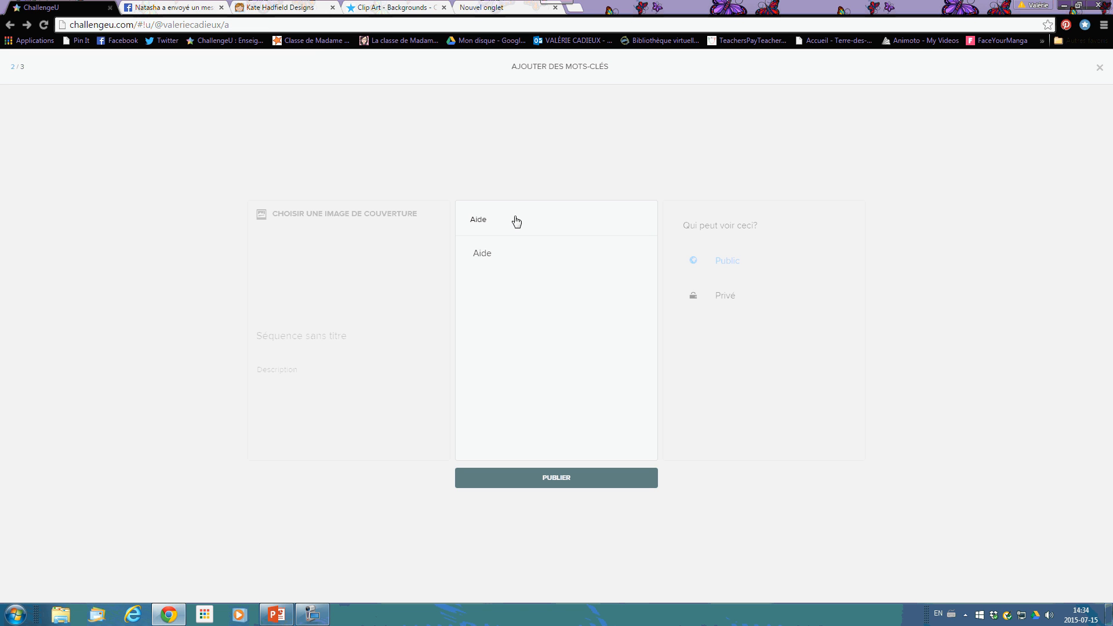
pyautogui.click(531, 245)
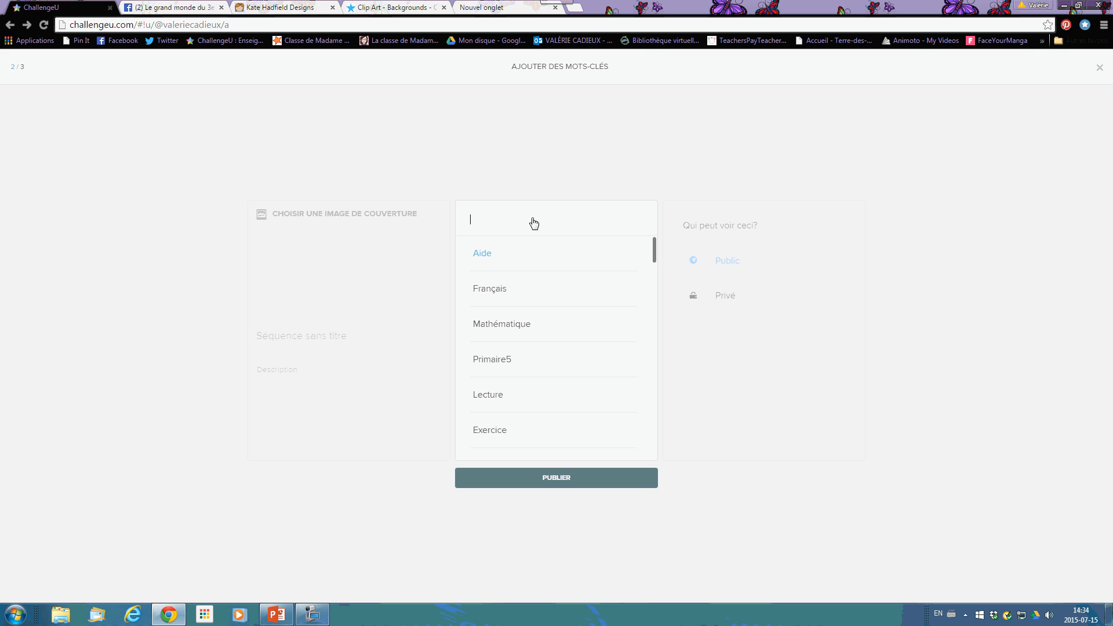
pyautogui.write('Étiquette')
pyautogui.click(471, 265)
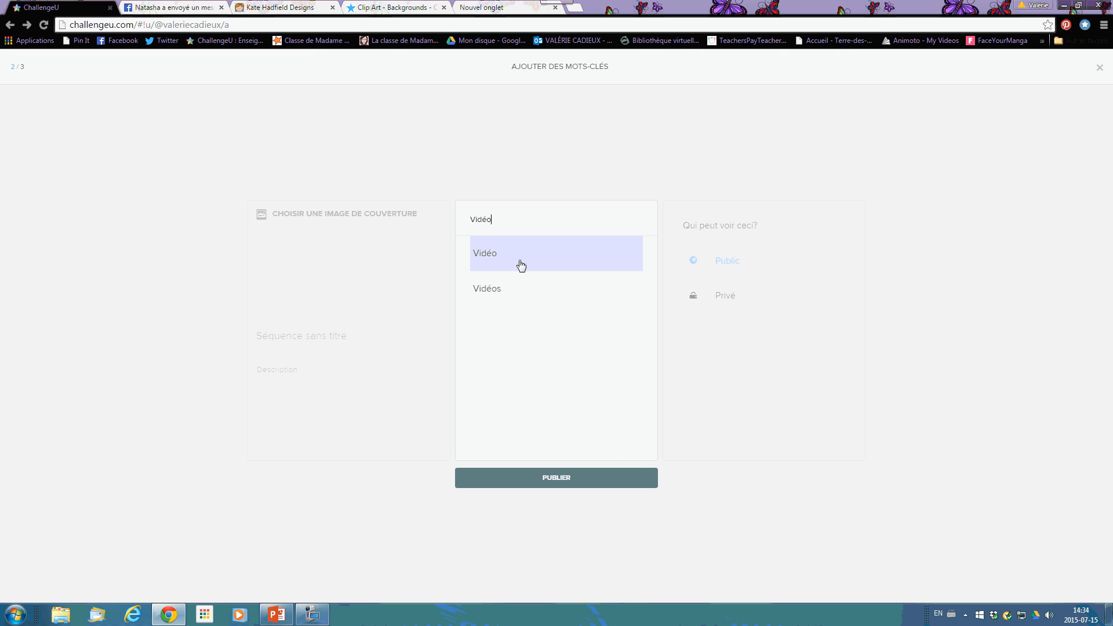
pyautogui.click(521, 265)
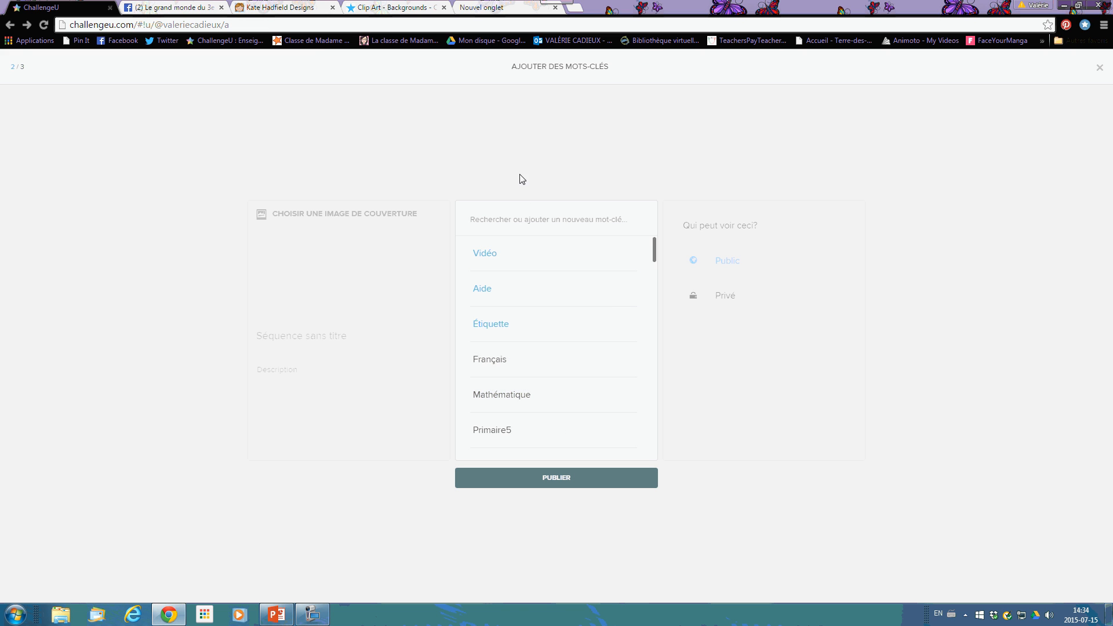
pyautogui.click(528, 219)
pyautogui.write('Chall')
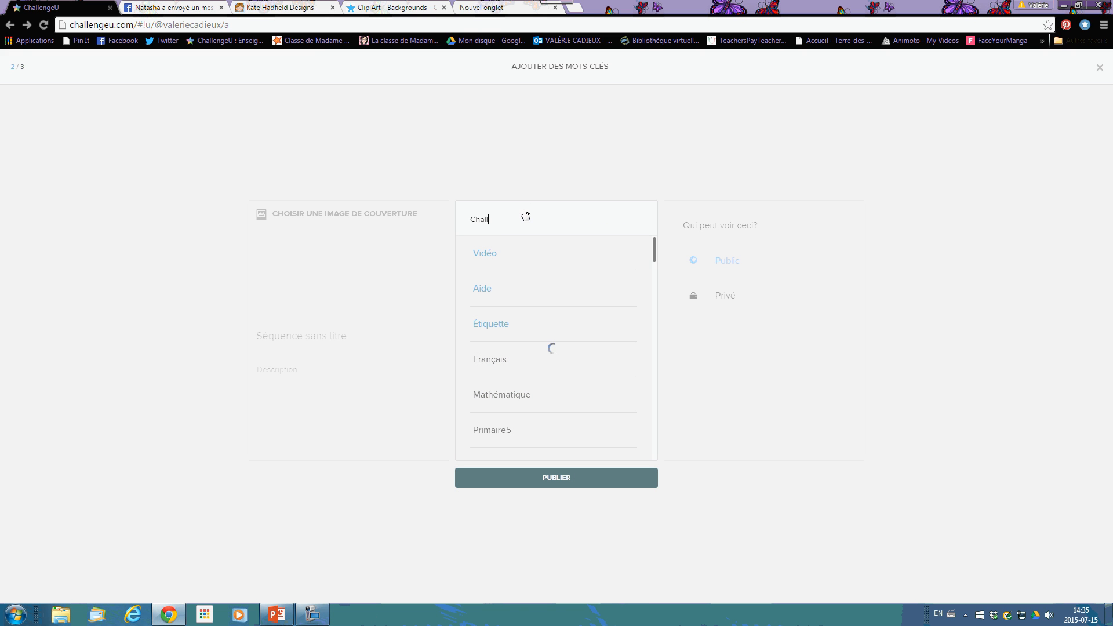
pyautogui.write('engeU')
pyautogui.click(521, 255)
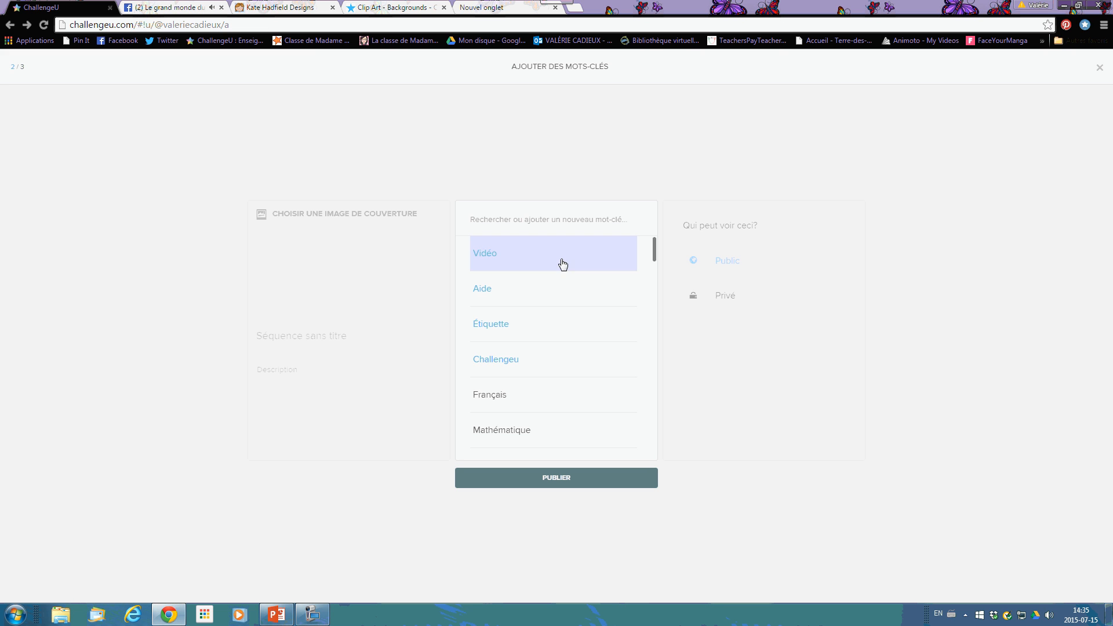
# Set the sequence's cover image to the "test" picture from the ChallengeU folder in Images.
pyautogui.click(333, 229)
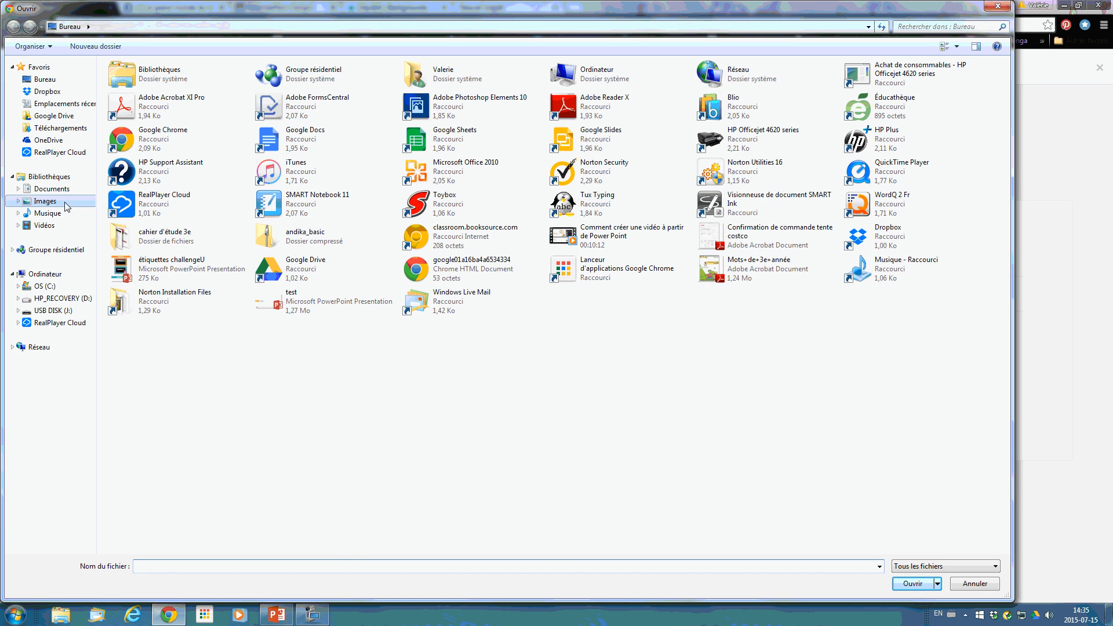
pyautogui.click(45, 201)
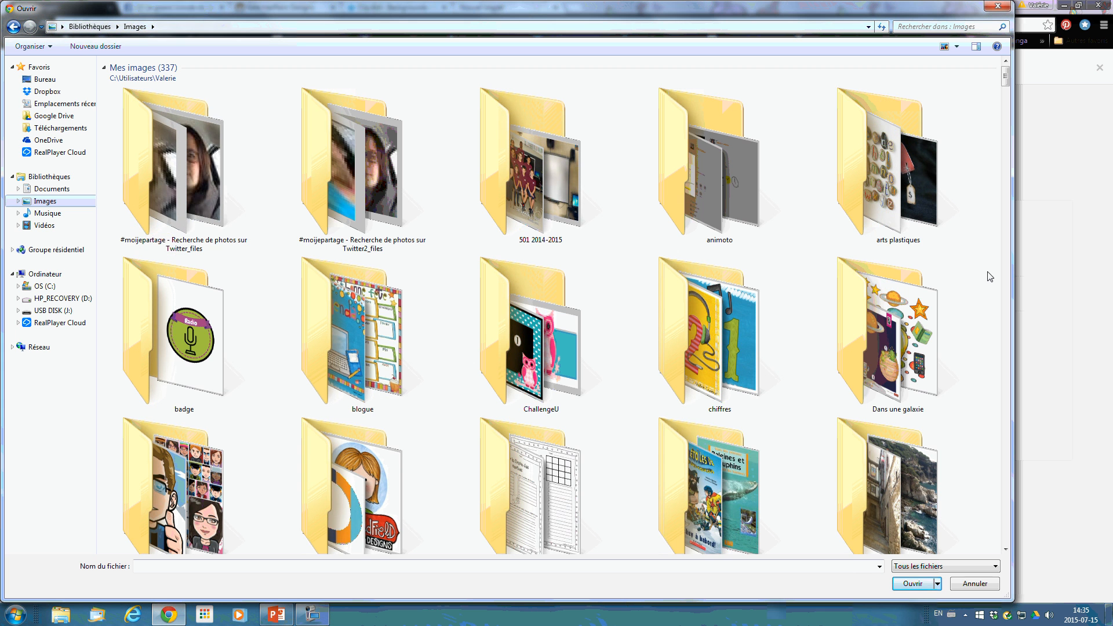
pyautogui.doubleClick(529, 371)
pyautogui.scroll(-5, 649, 249)
pyautogui.scroll(-5, 679, 181)
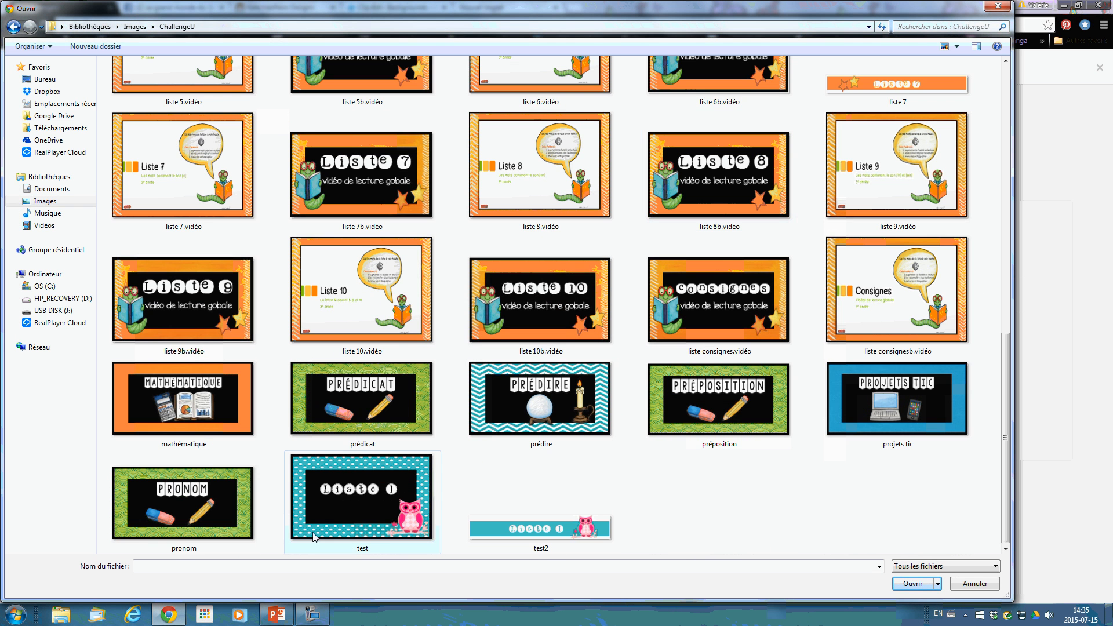
pyautogui.doubleClick(346, 491)
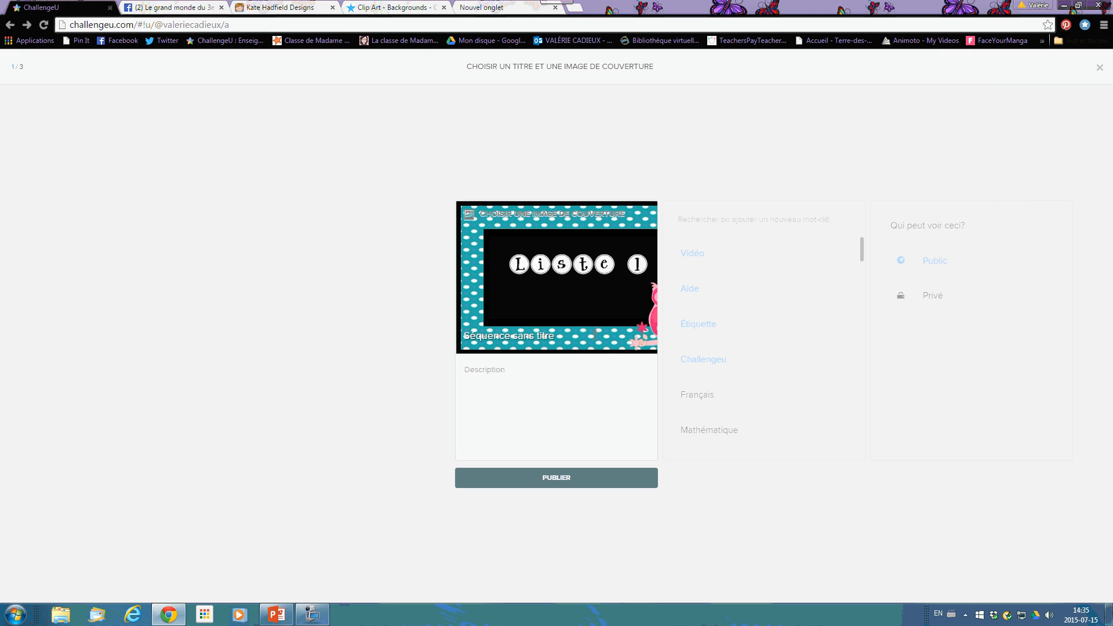
# Enter the description "Tutoriel comment faire une étiquette de couverture et un titre." and publish the sequence.
pyautogui.write('Tutoriel comment faire une étiquette de ')
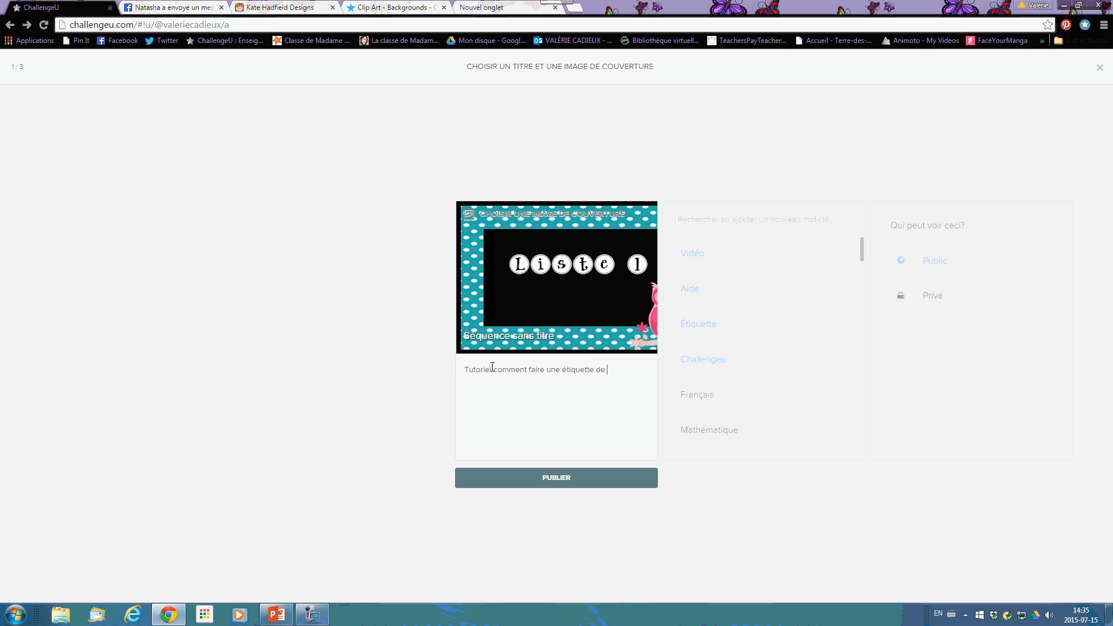
pyautogui.write('couverture et un tire.')
pyautogui.click(585, 475)
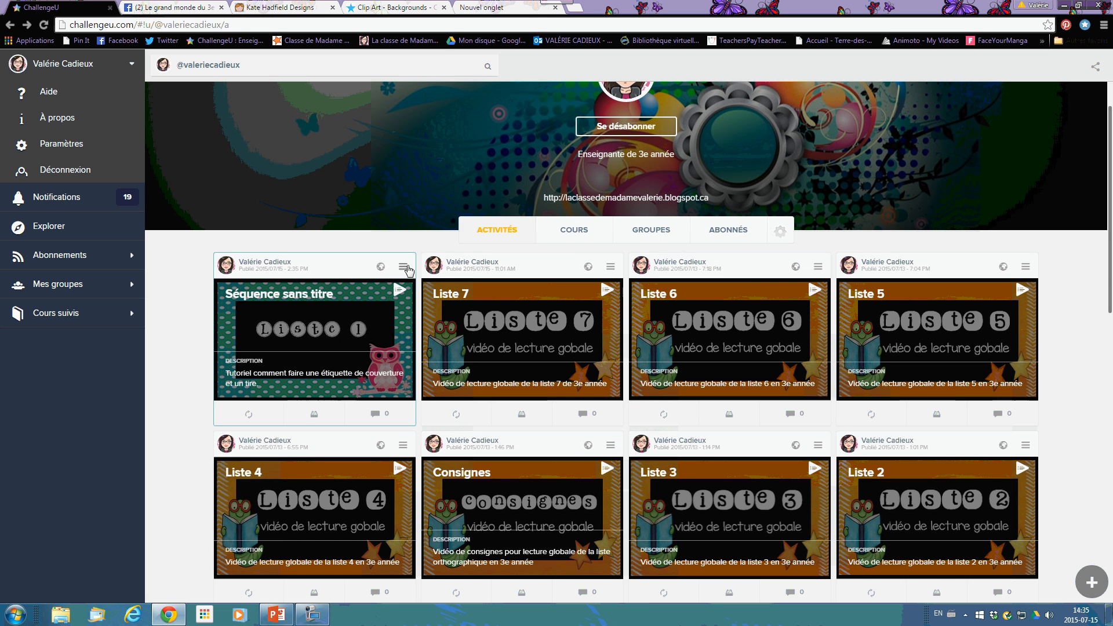
# Open the first activity of the published "Séquence sans titre" for editing.
pyautogui.click(403, 267)
pyautogui.click(465, 247)
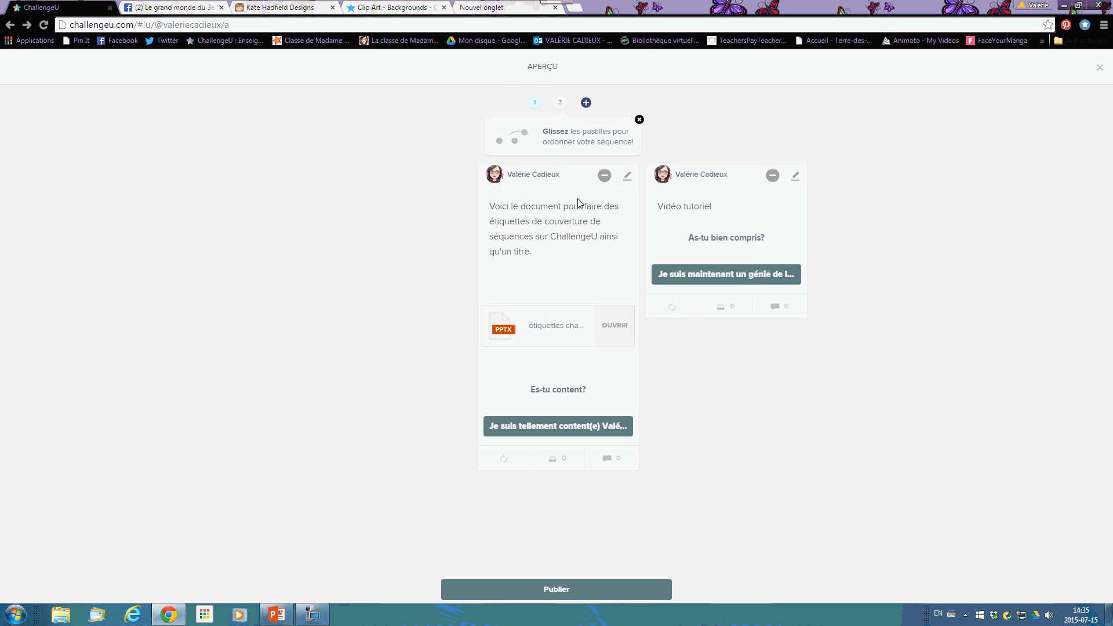
pyautogui.click(627, 175)
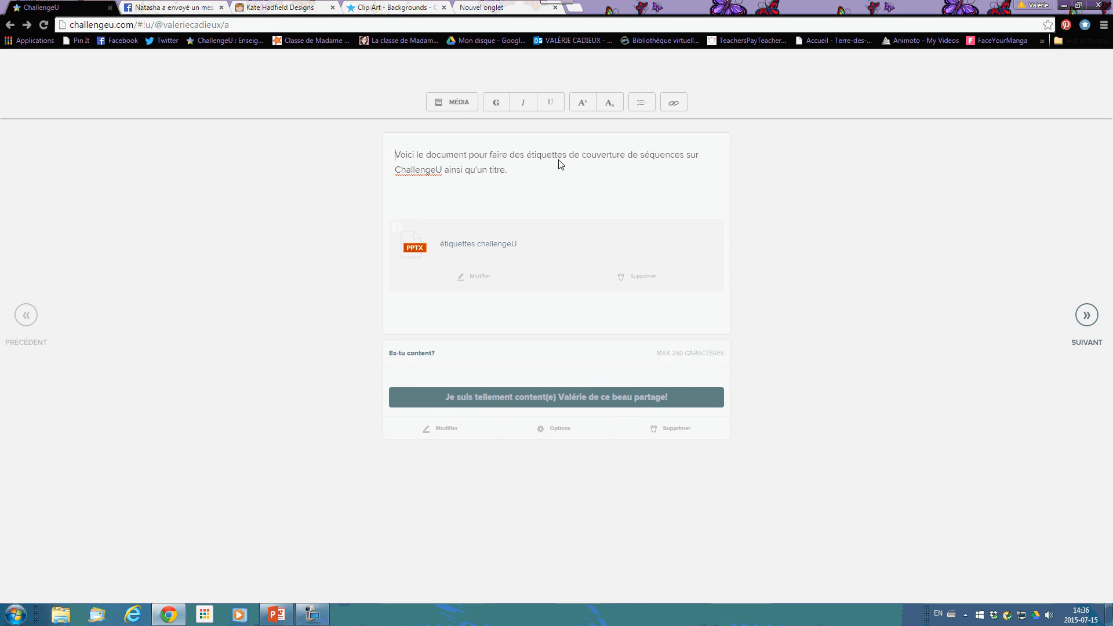
# Insert the title banner image test2.PNG from the ChallengeU folder above the activity's introductory text.
pyautogui.click(457, 103)
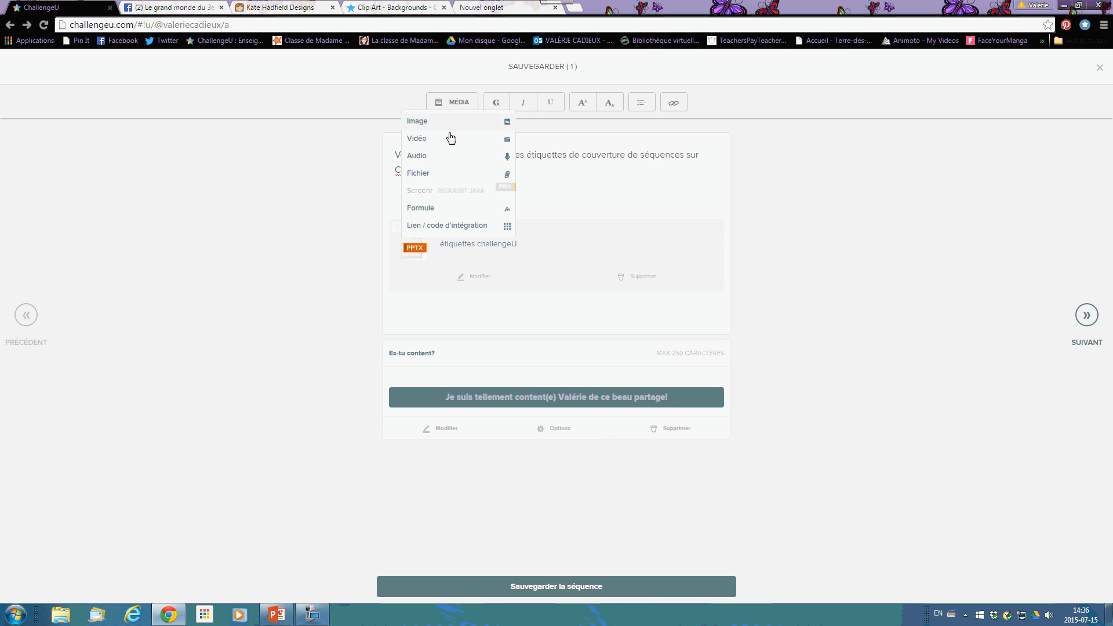
pyautogui.click(455, 122)
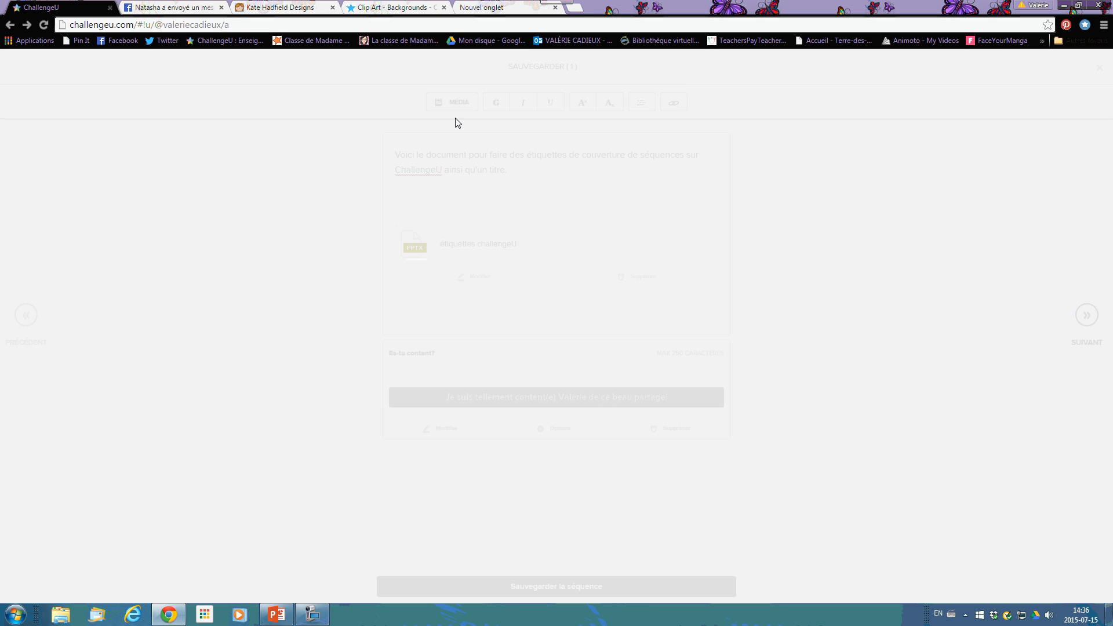
pyautogui.click(520, 339)
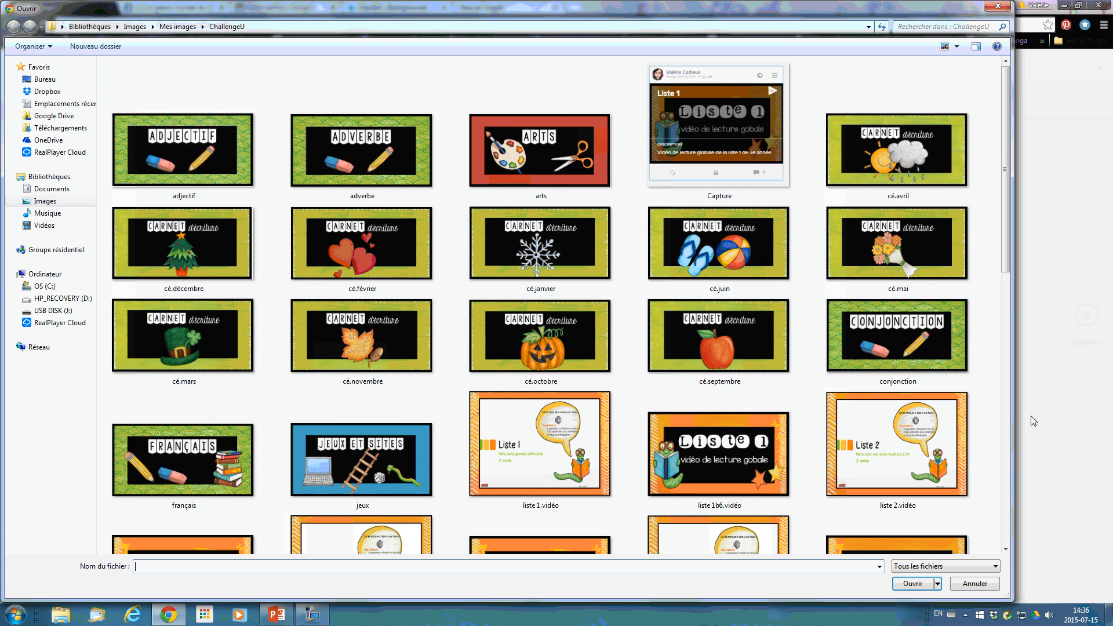
pyautogui.scroll(-5, 996, 426)
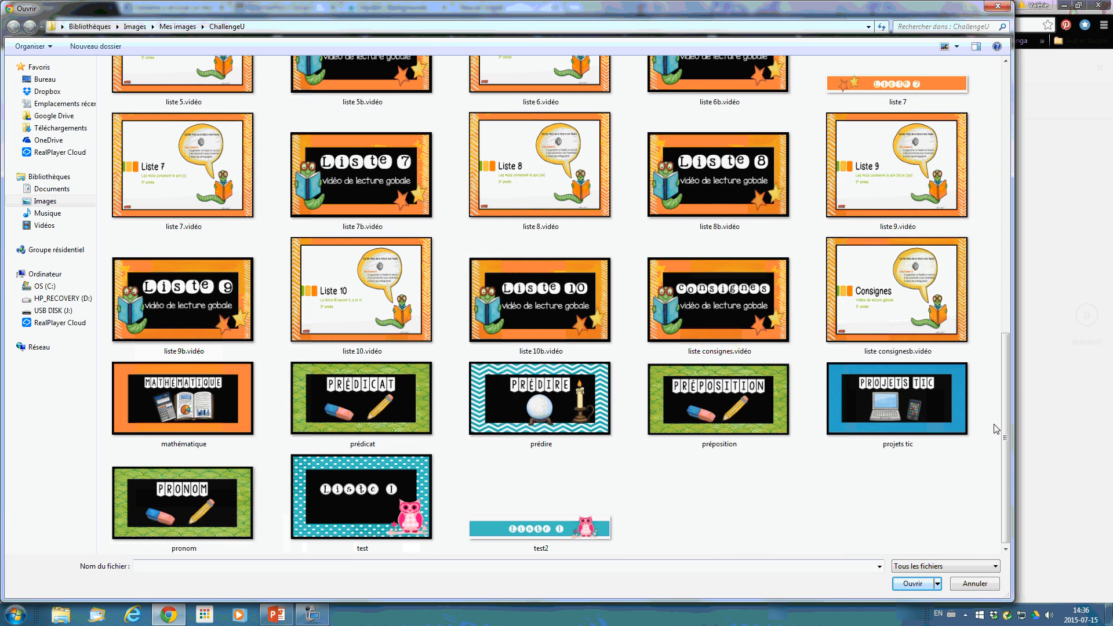
pyautogui.doubleClick(606, 528)
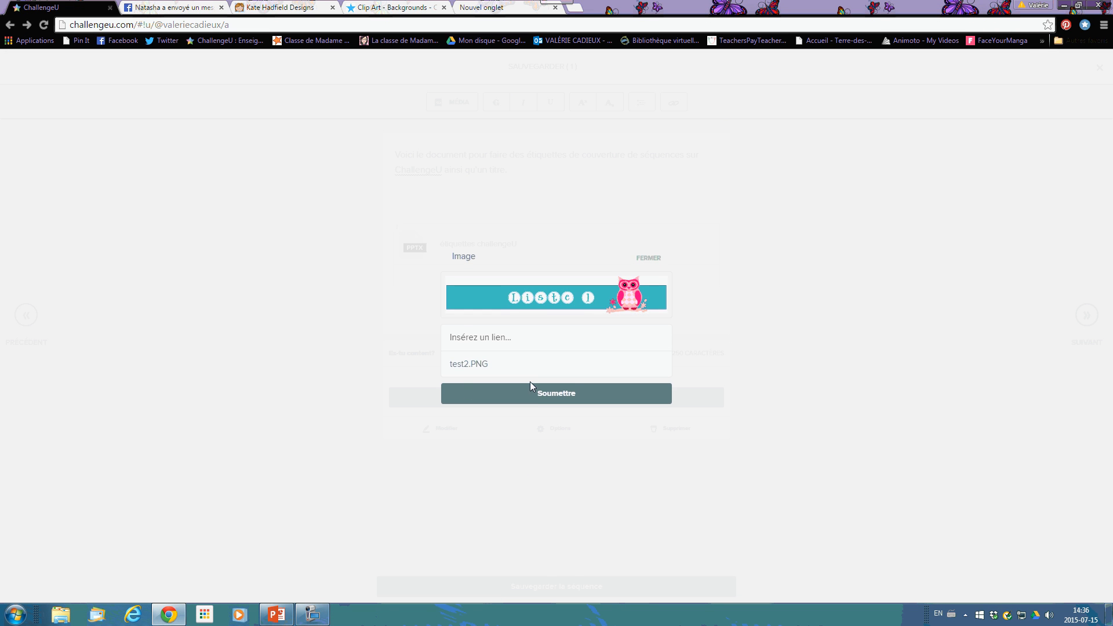
pyautogui.click(533, 394)
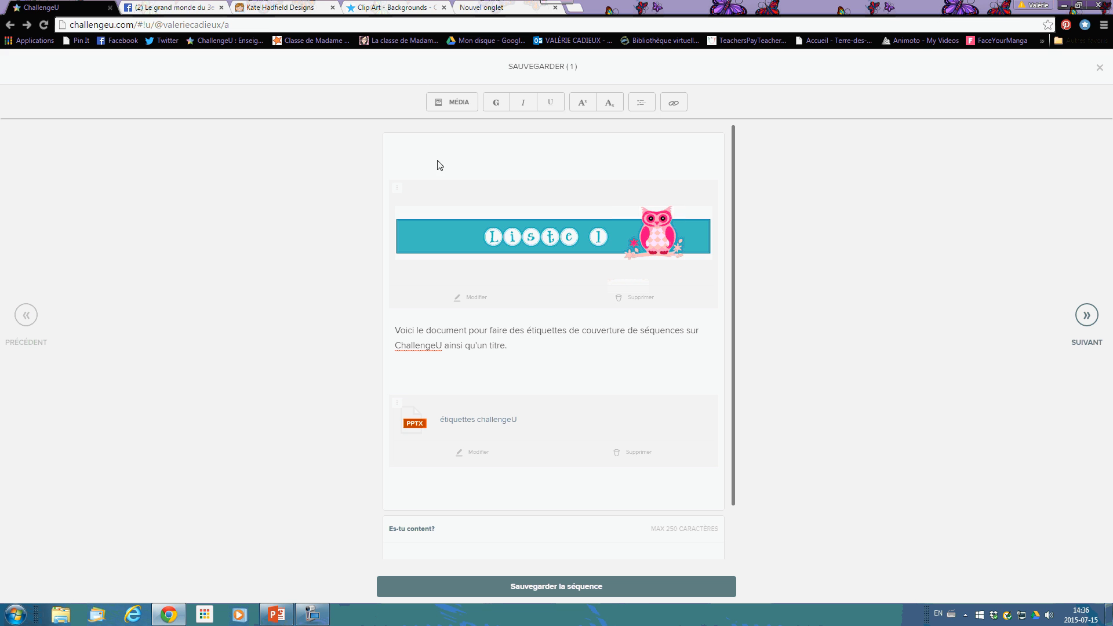
pyautogui.click(436, 161)
pyautogui.moveTo(397, 188); pyautogui.dragTo(398, 156)
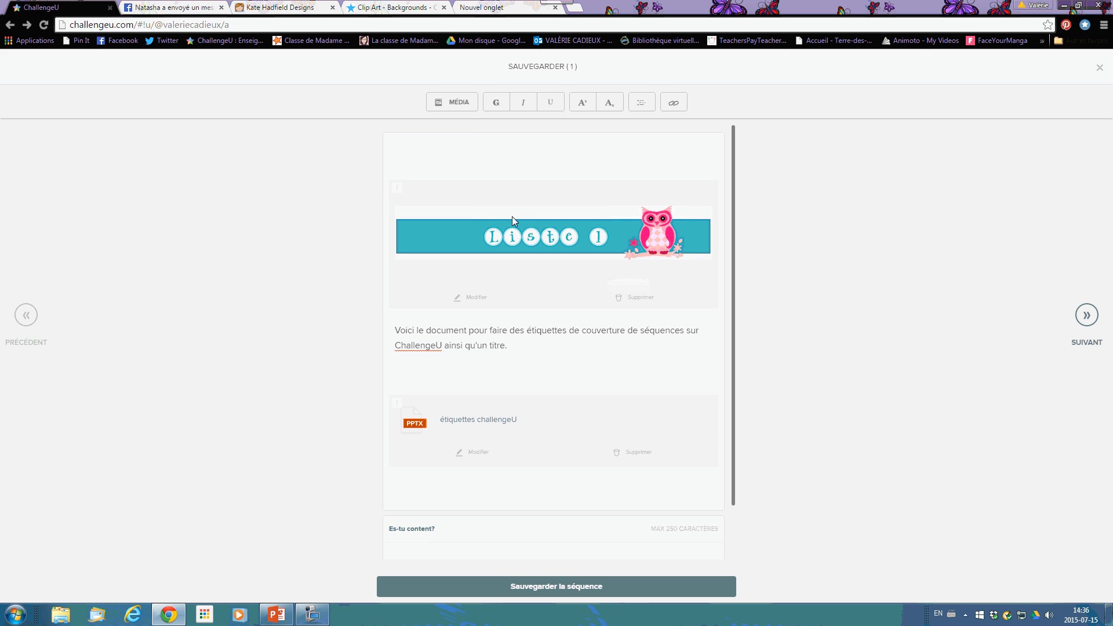
# Save the edited sequence and publish it again with its existing cover, description and keywords.
pyautogui.click(571, 585)
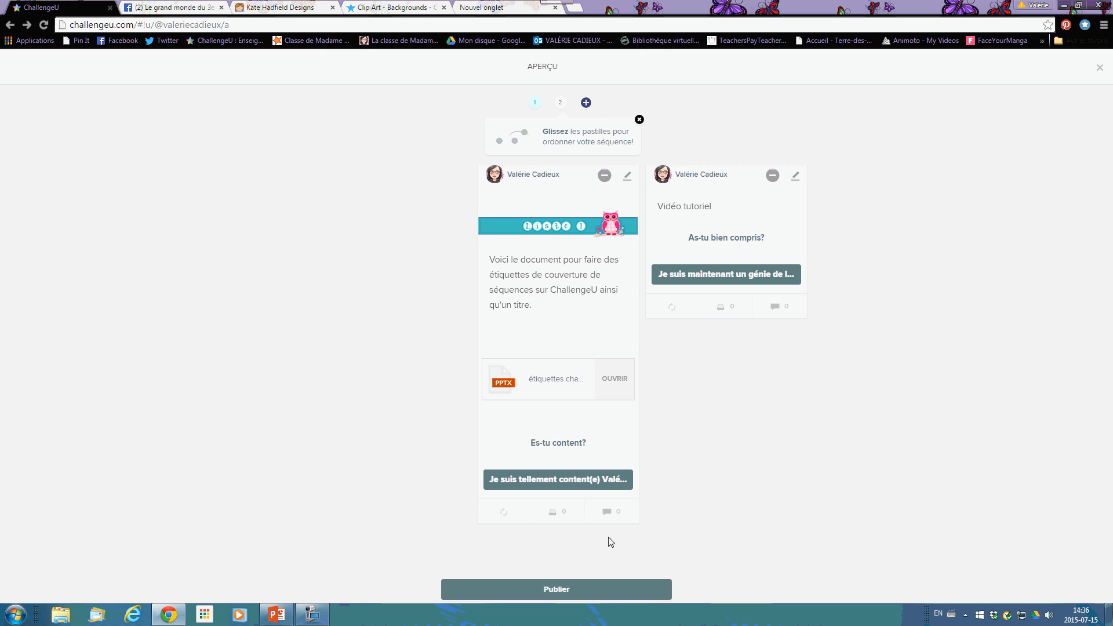
pyautogui.click(579, 590)
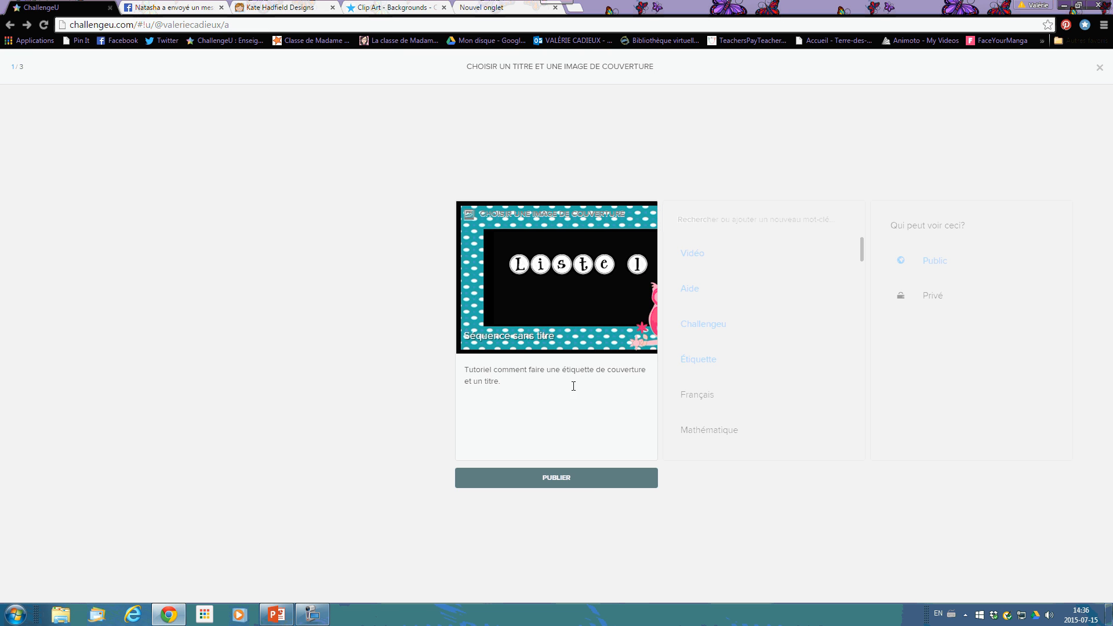
pyautogui.click(589, 479)
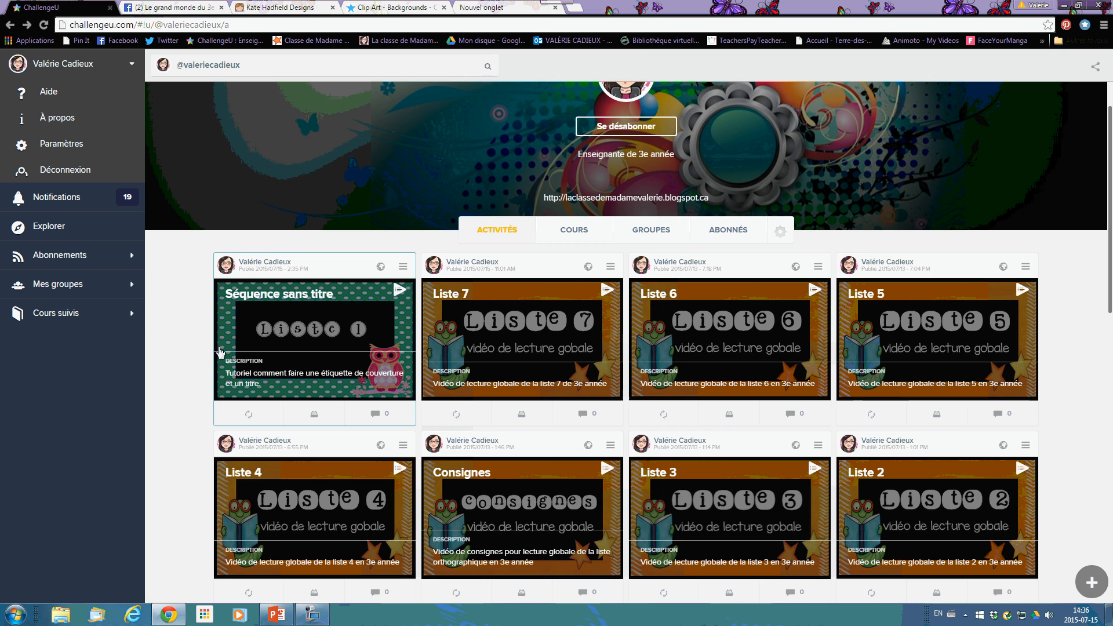
# View both activities of the published "Séquence sans titre" and return to the profile page.
pyautogui.click(399, 293)
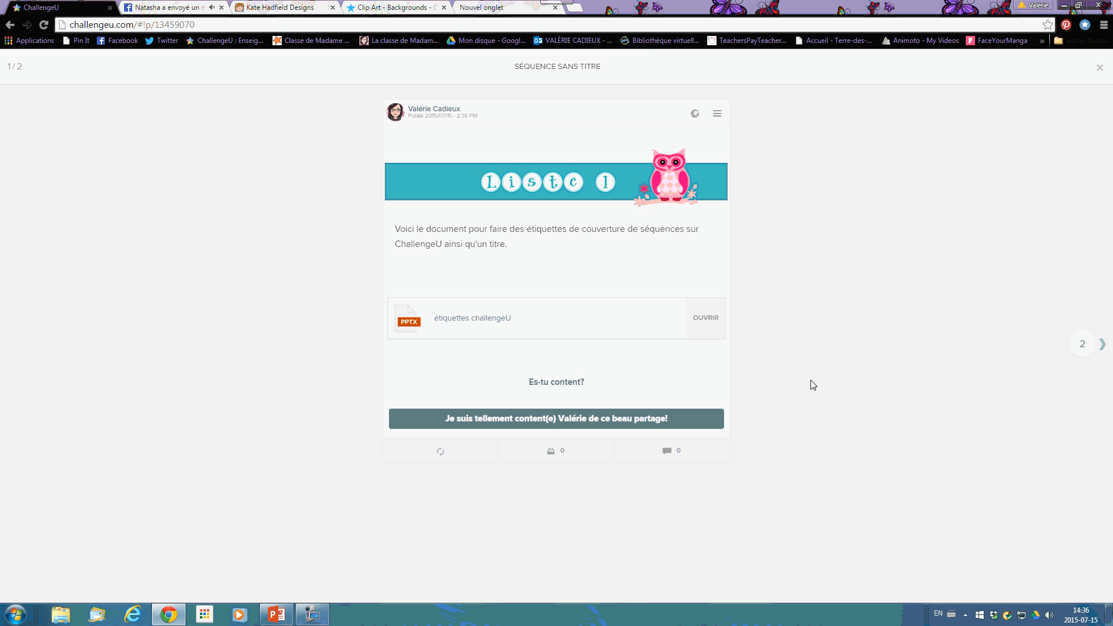
pyautogui.click(1087, 347)
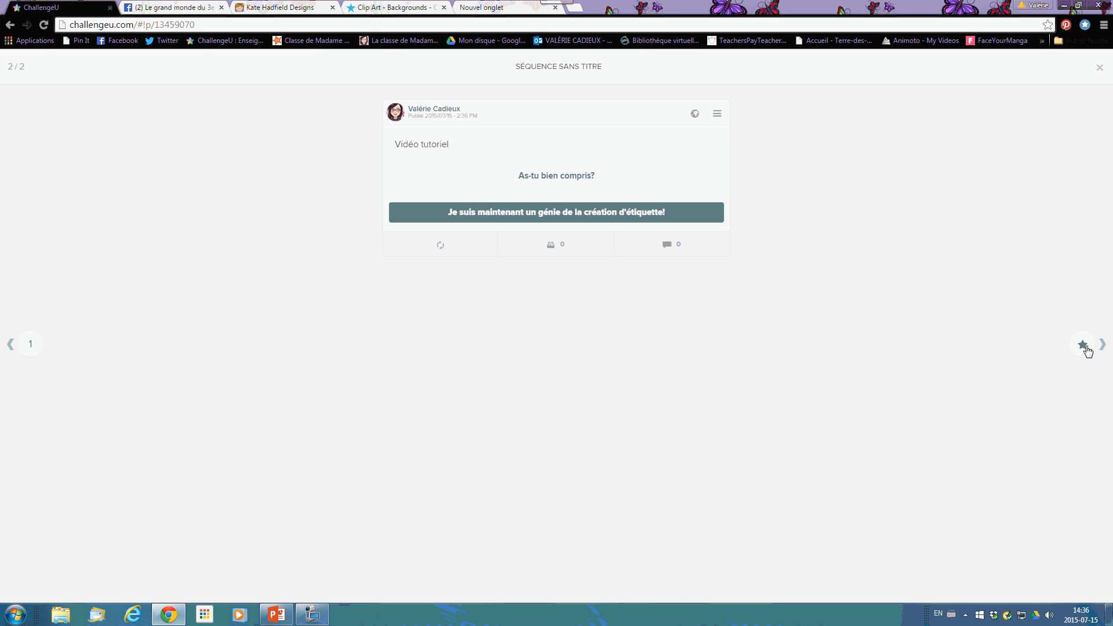
pyautogui.click(1100, 67)
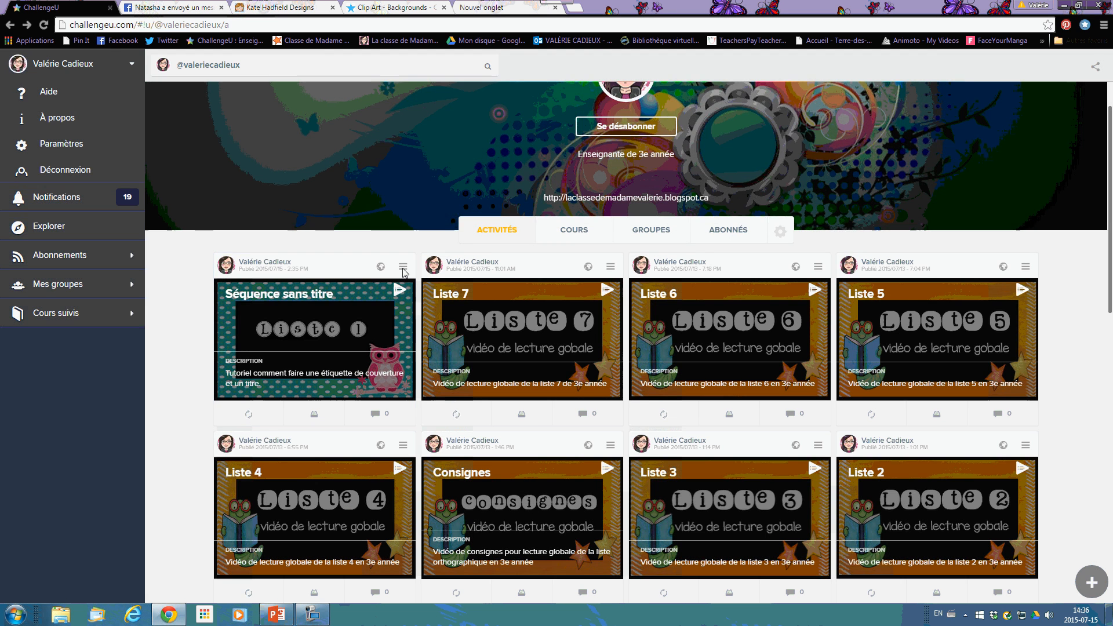
# Reorder the published sequence so the "Vidéo tutoriel" activity comes first, and proceed to its publishing settings.
pyautogui.click(403, 269)
pyautogui.click(582, 240)
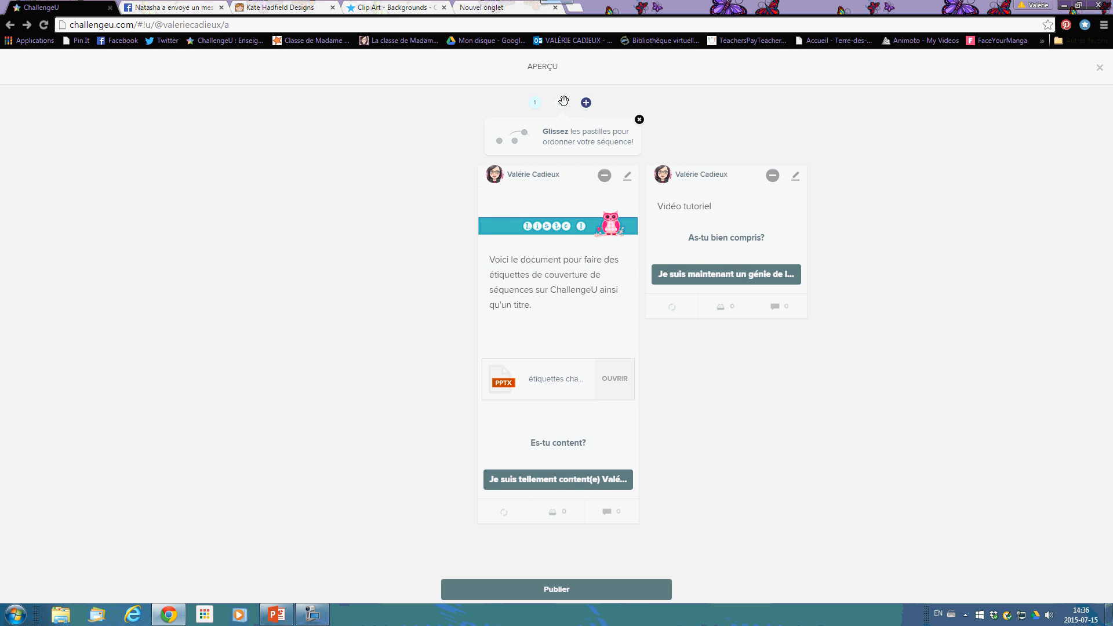
pyautogui.moveTo(563, 102); pyautogui.dragTo(524, 102)
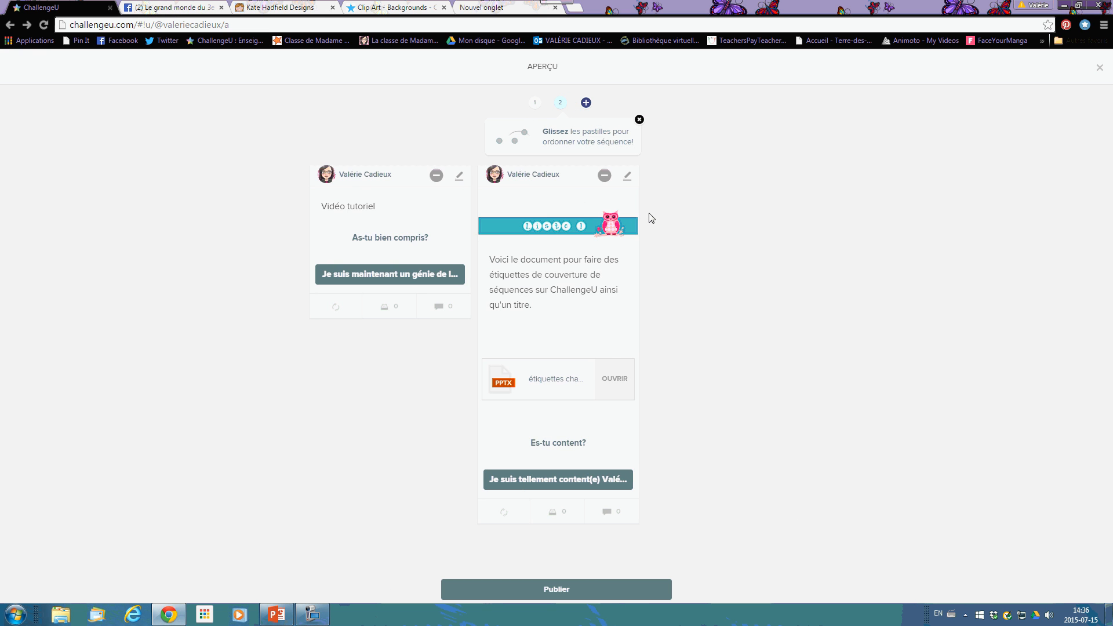
pyautogui.click(568, 590)
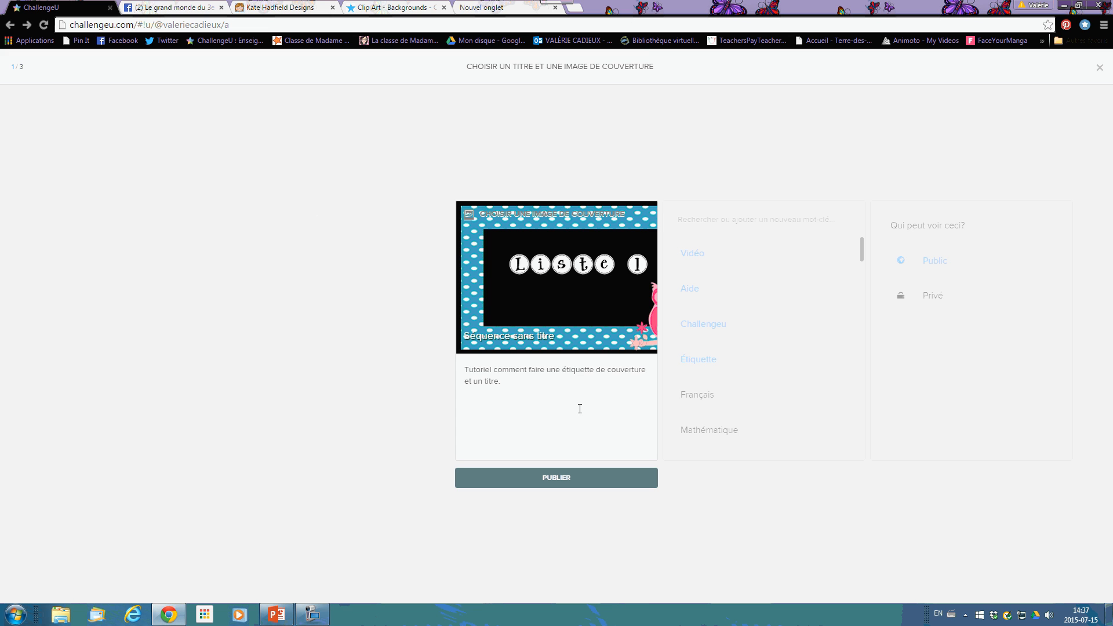
pyautogui.click(311, 619)
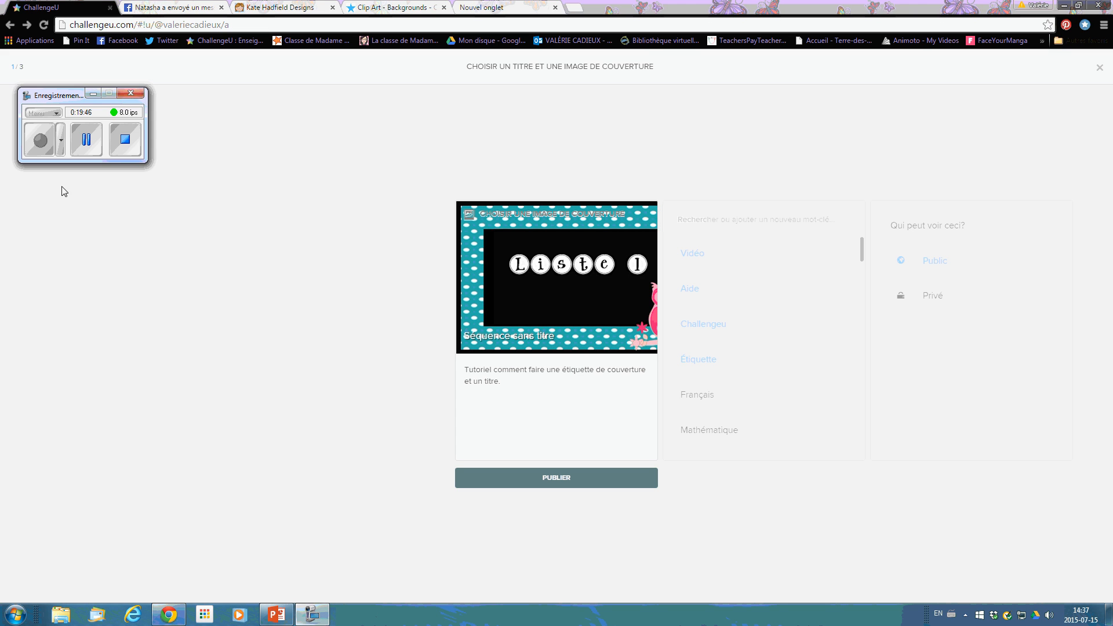